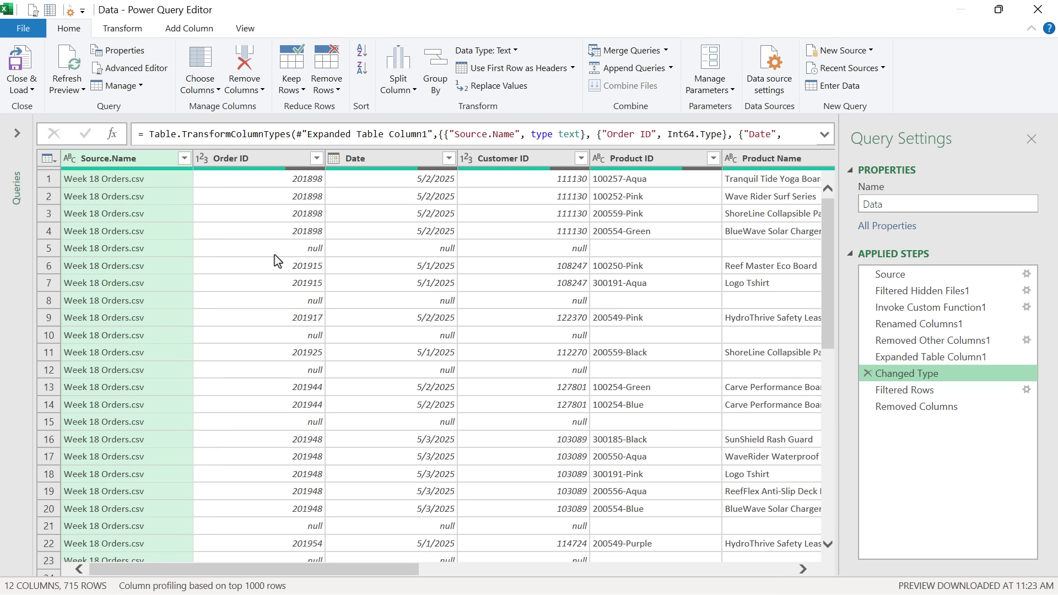
Show the query data at the Filtered Rows applied step.
click(893, 393)
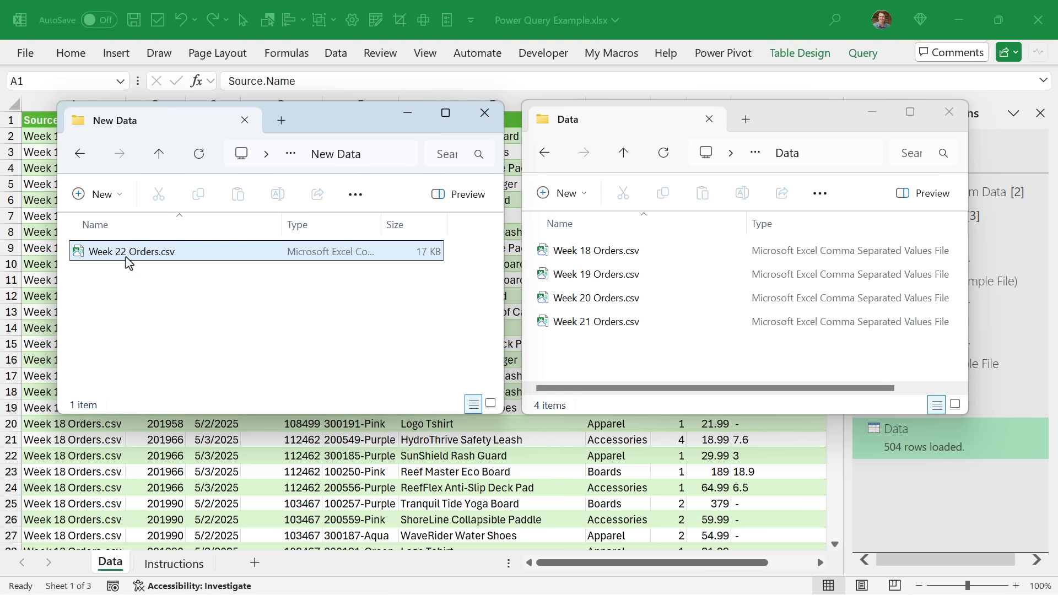
Copy Week 22 Orders.csv from the New Data folder into the Data folder and return to the Excel workbook.
drag(126, 259, 606, 359)
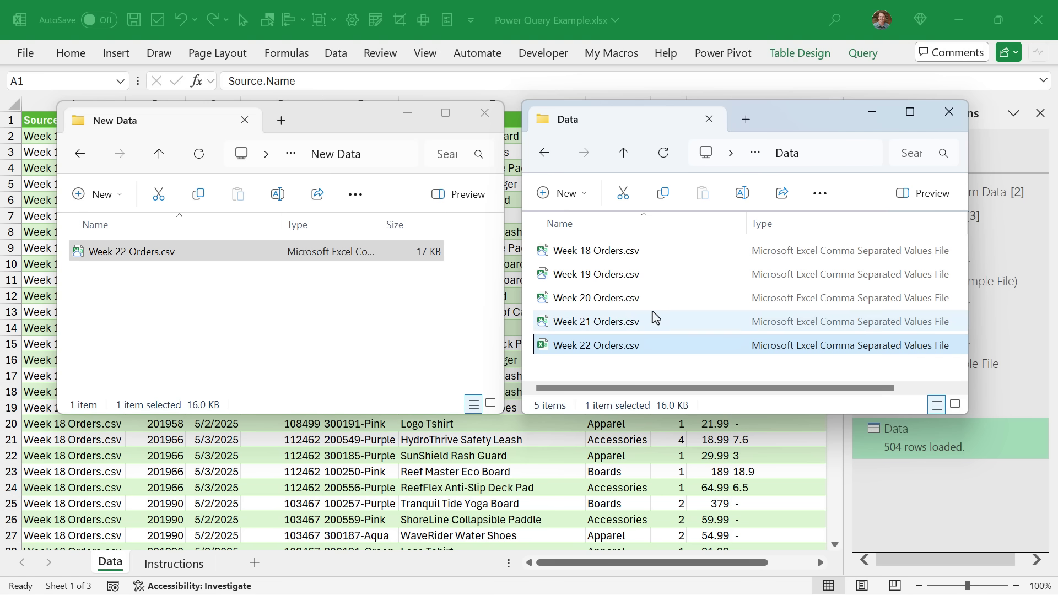
click(388, 437)
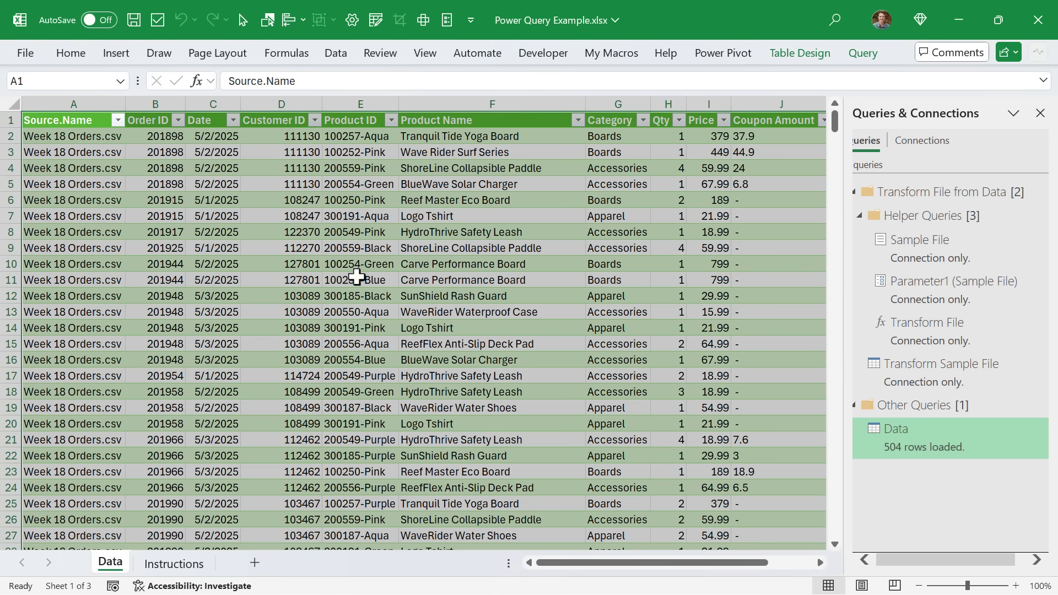
Refresh the orders table on the Data sheet and go to the last row of the Order ID column.
right_click(353, 261)
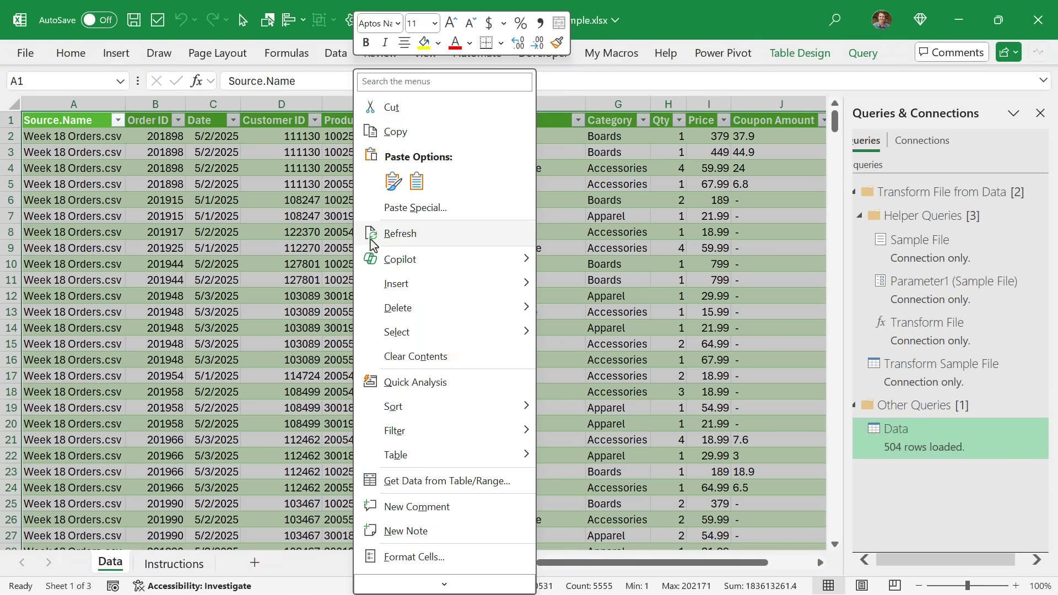
click(396, 234)
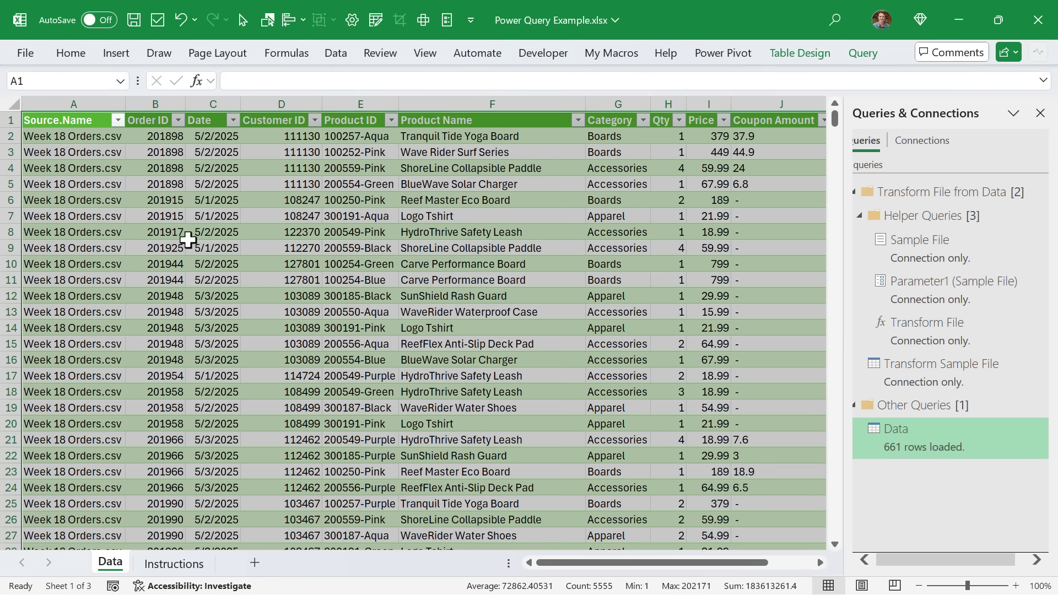
click(130, 233)
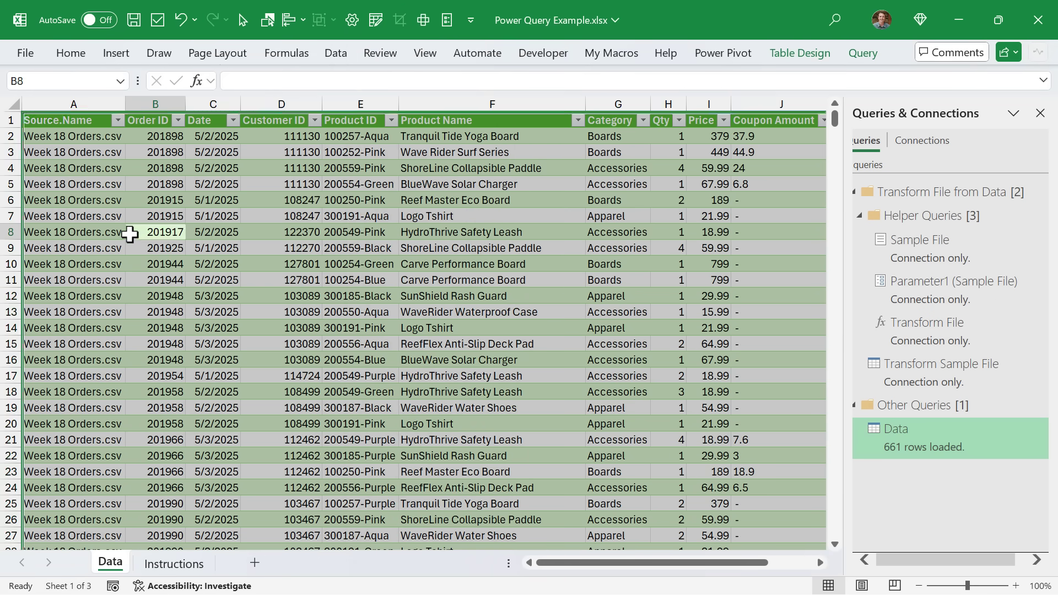
key(ctrl+Down)
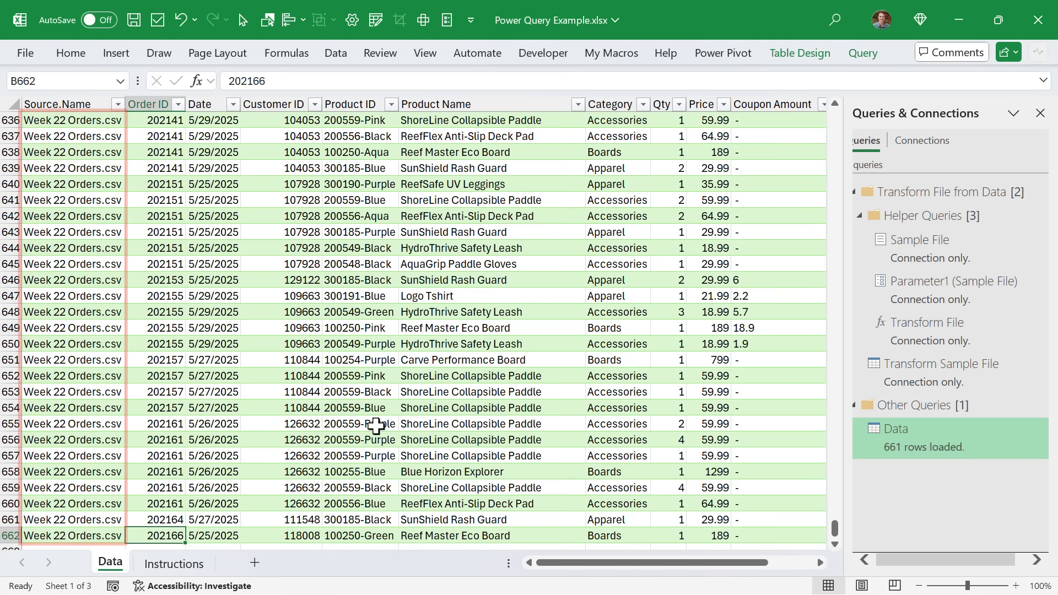
Open the Data query in Power Query Editor and view the data type choices for the Price column.
double_click(912, 448)
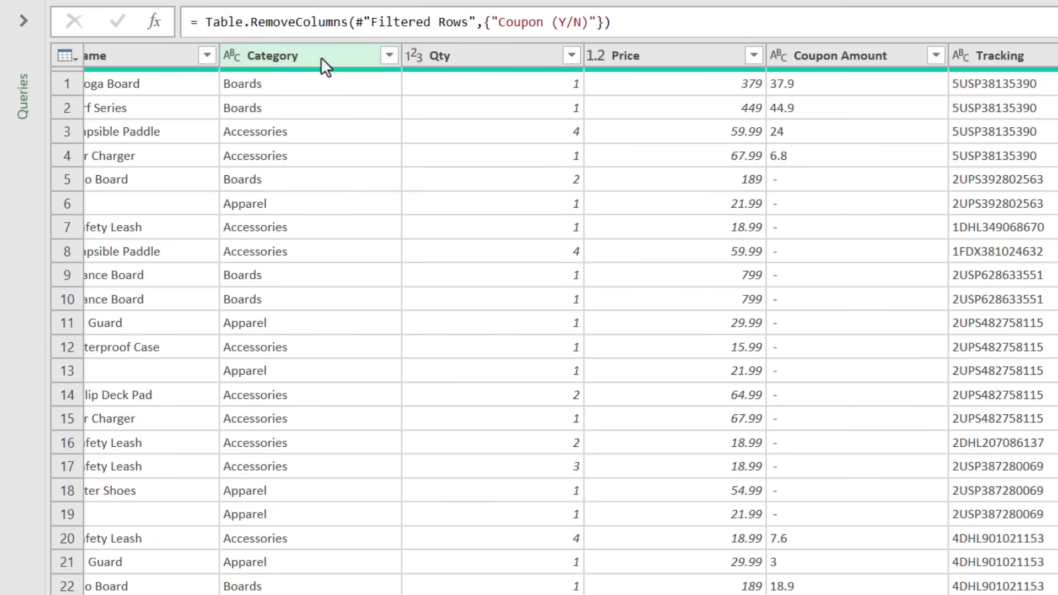
click(596, 56)
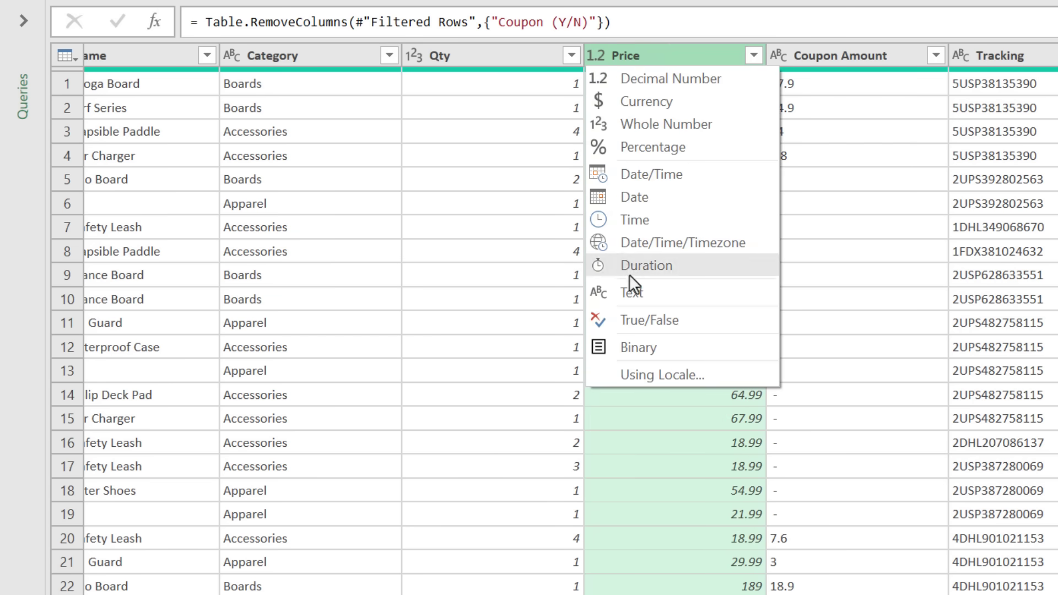
click(638, 54)
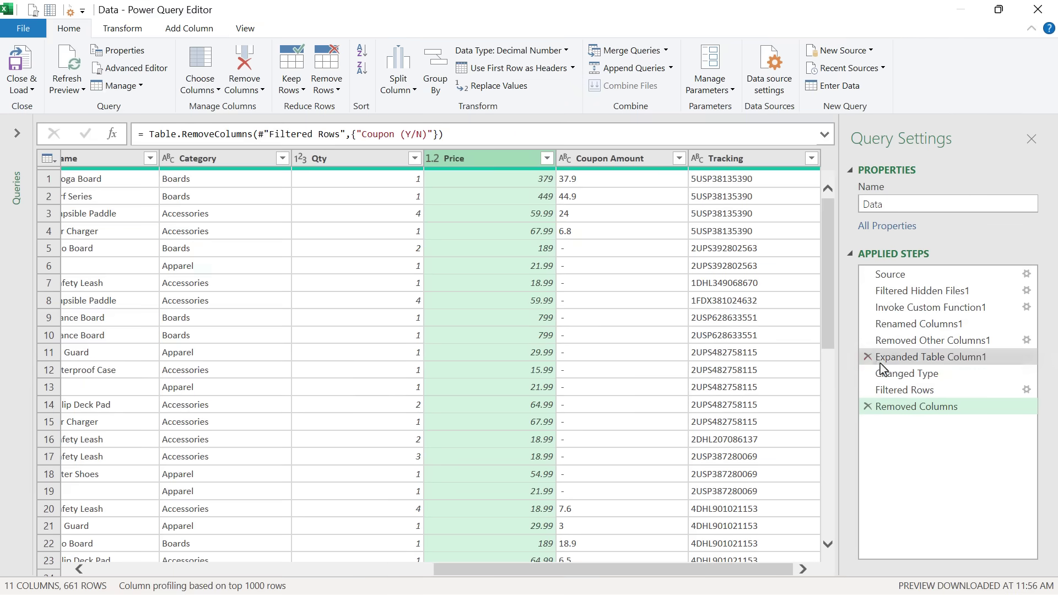
Review the query at the Changed Type step, including the Coupon (Y/N) column's quality summary, and return to the Removed Columns step.
click(906, 380)
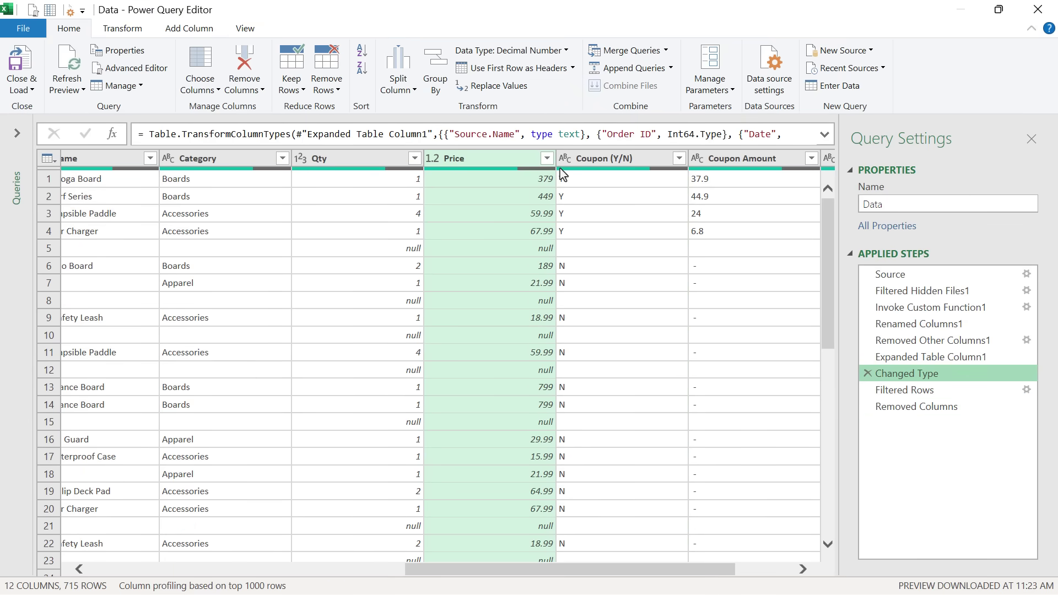
mouse_move(562, 173)
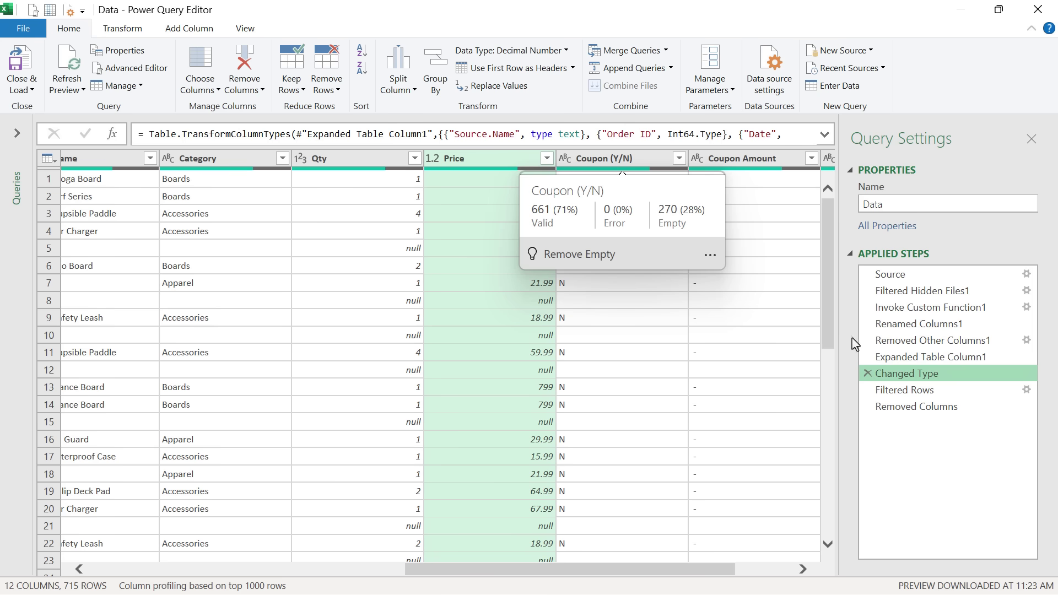
click(917, 407)
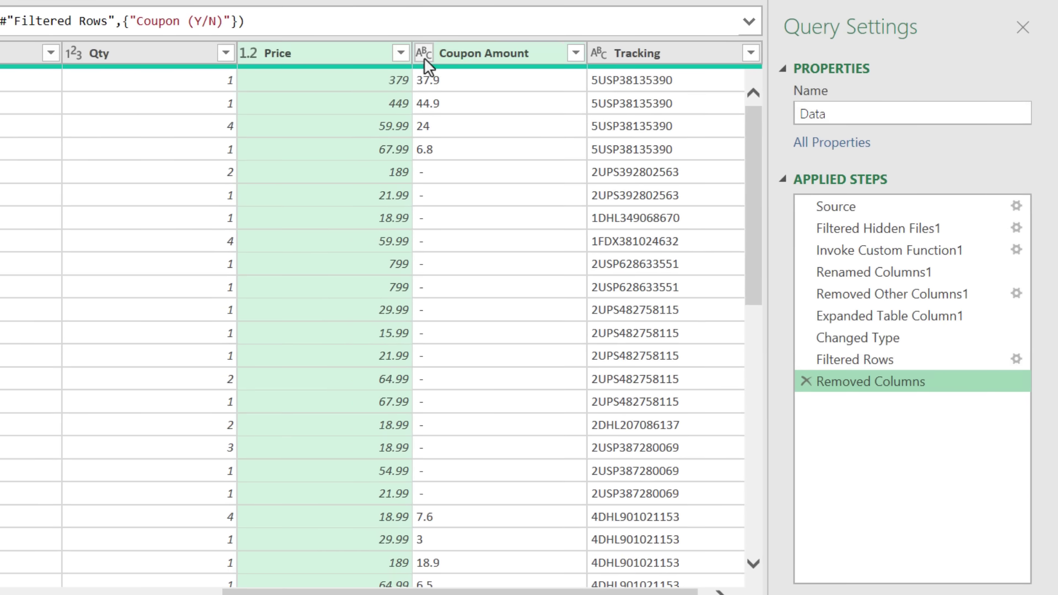
Try to convert the Coupon Amount column to Decimal Number, and delete the added Changed Type1 step.
click(424, 58)
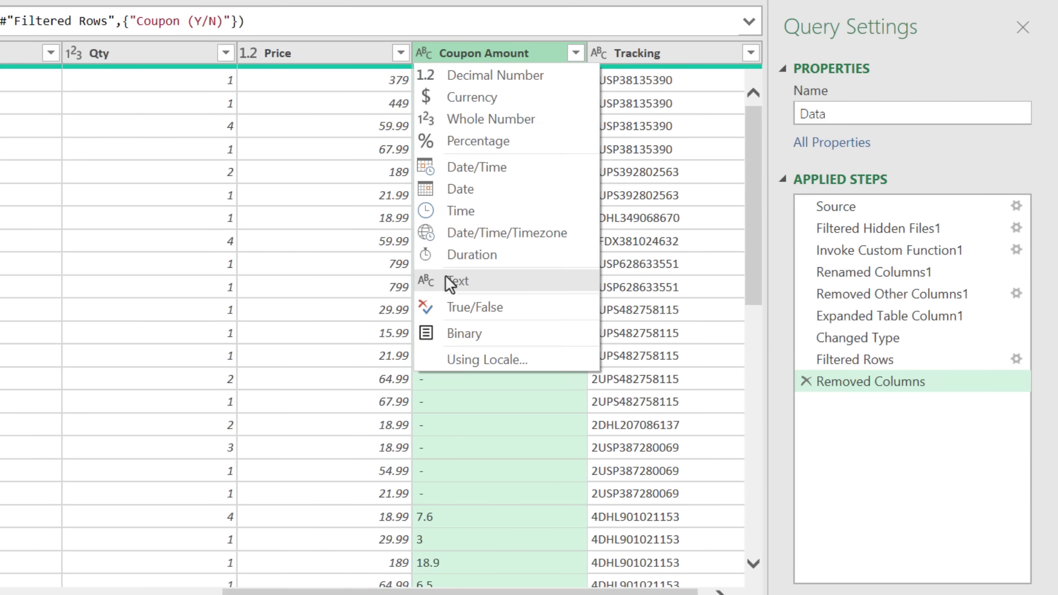
click(454, 53)
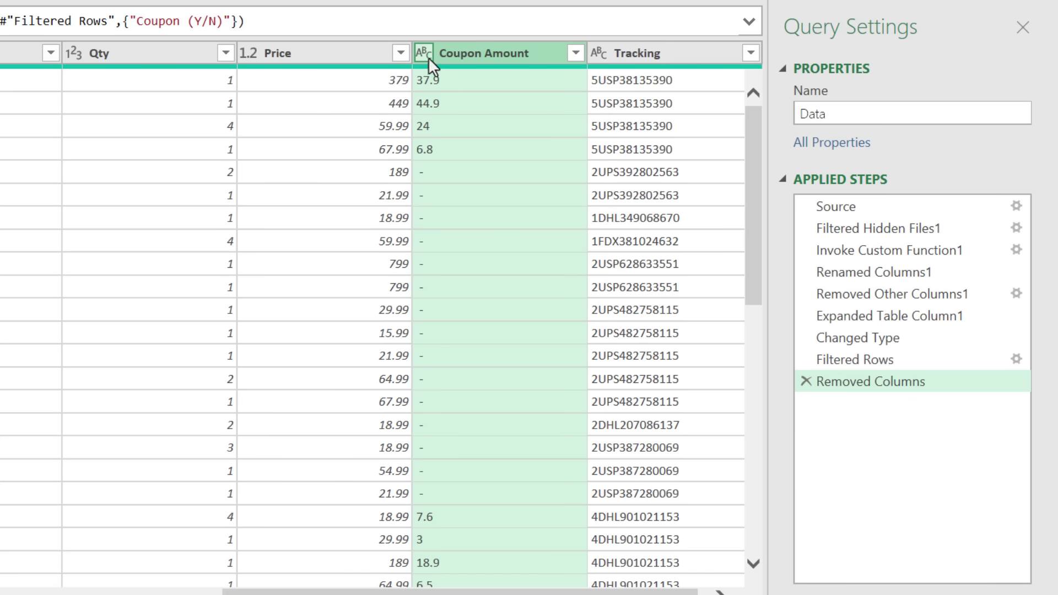
click(427, 54)
key(Escape)
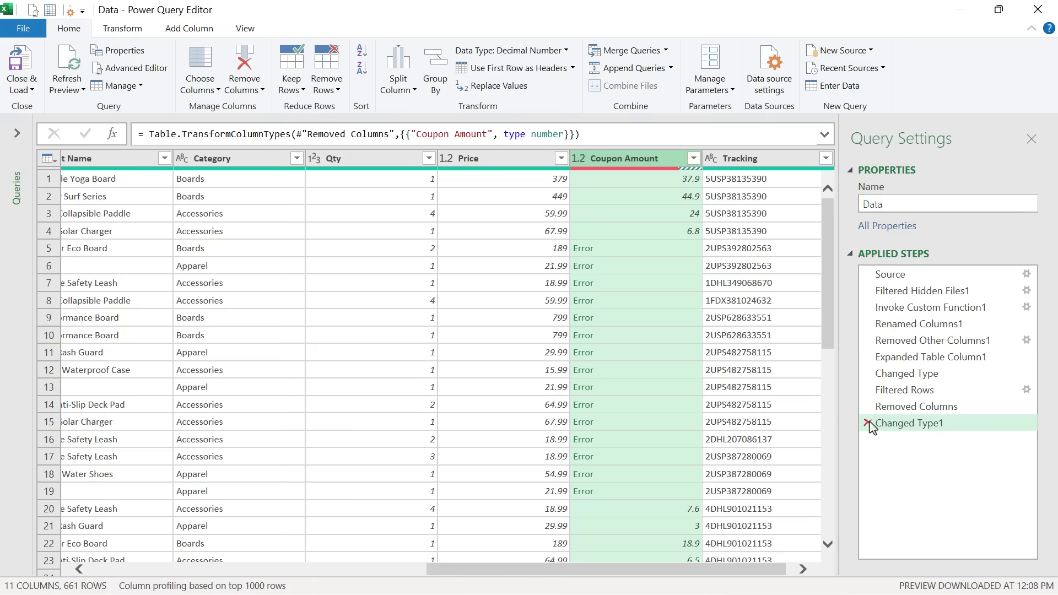
click(868, 424)
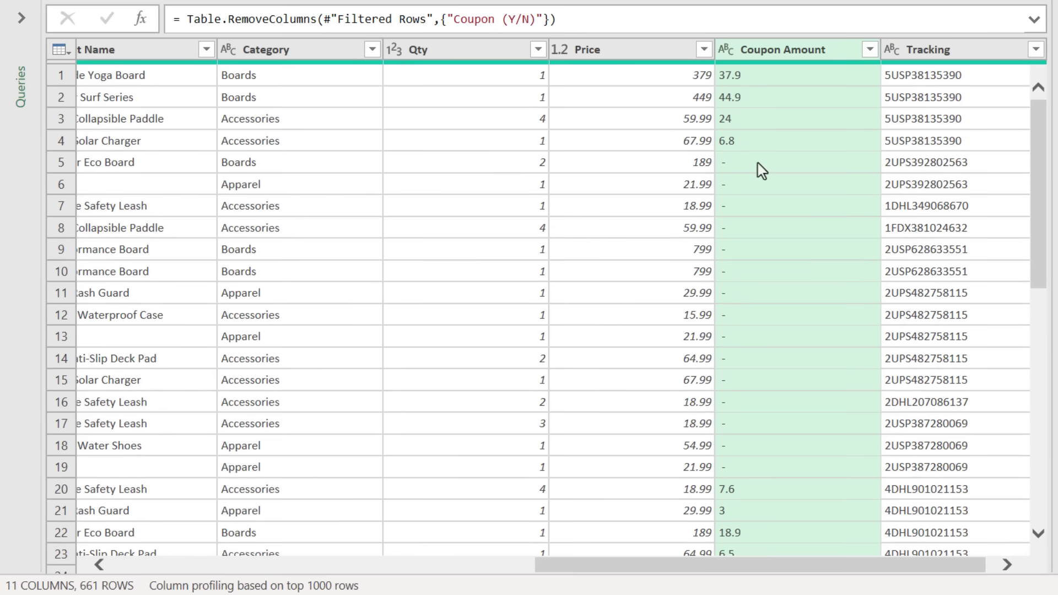
Copy the complete dash value, including its surrounding spaces, from row 5 of the Coupon Amount column.
click(758, 164)
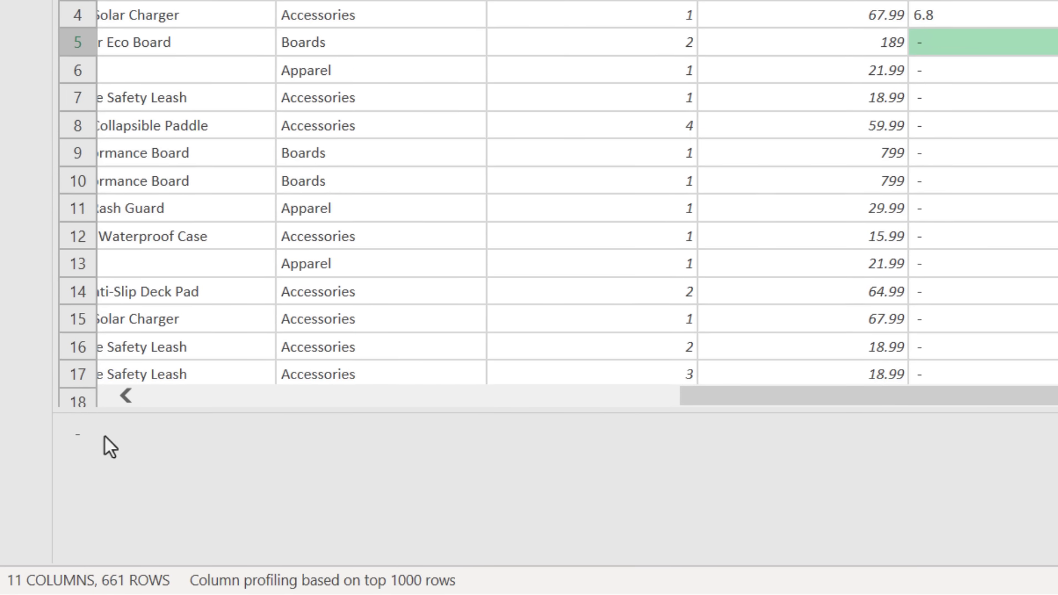
click(93, 435)
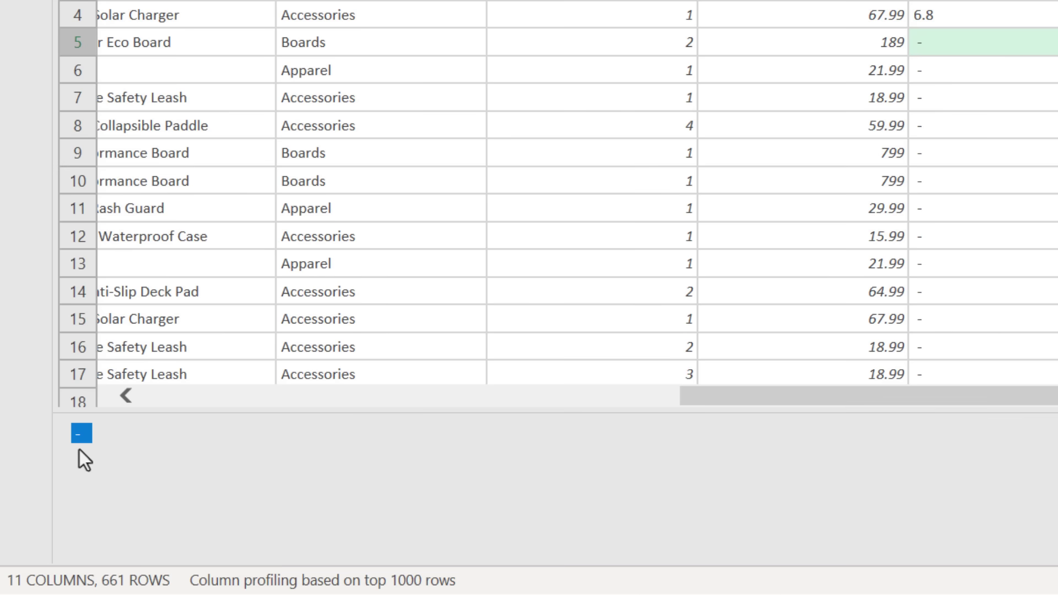
key(ctrl+c)
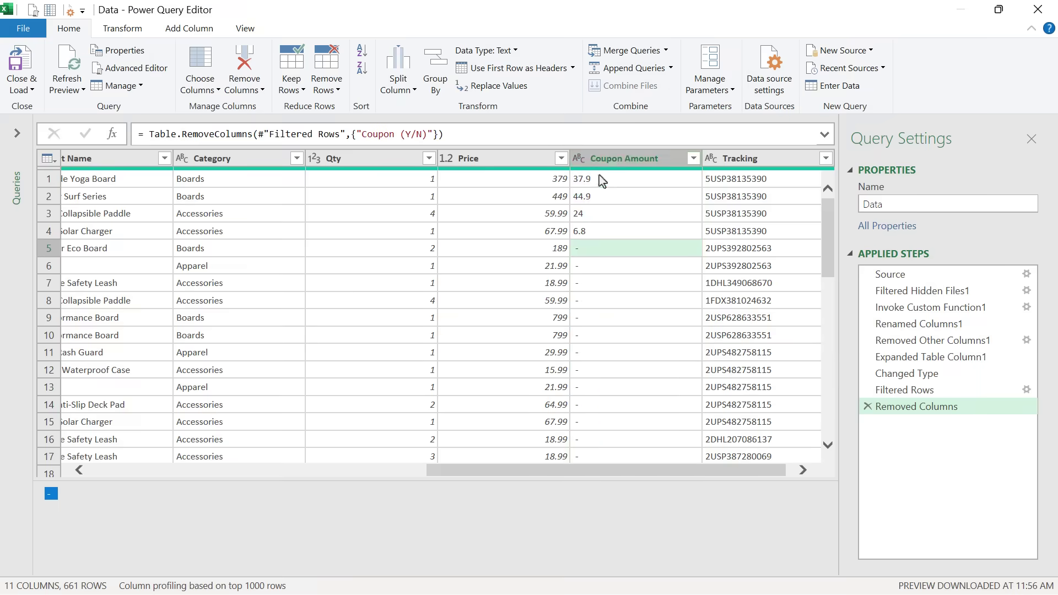
Replace the copied dash value with 0 throughout the Coupon Amount column.
click(621, 160)
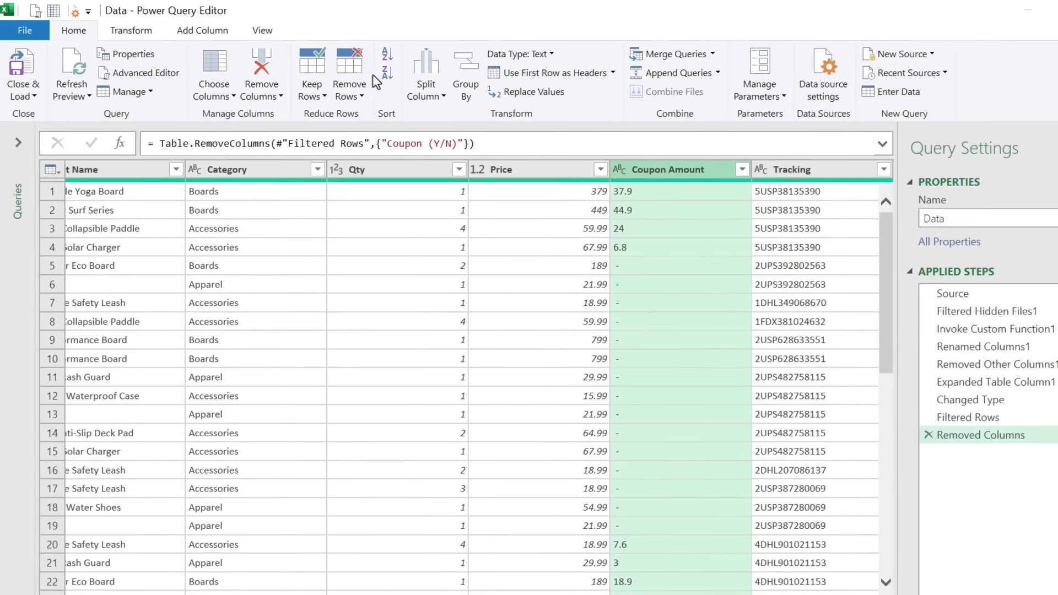
click(125, 30)
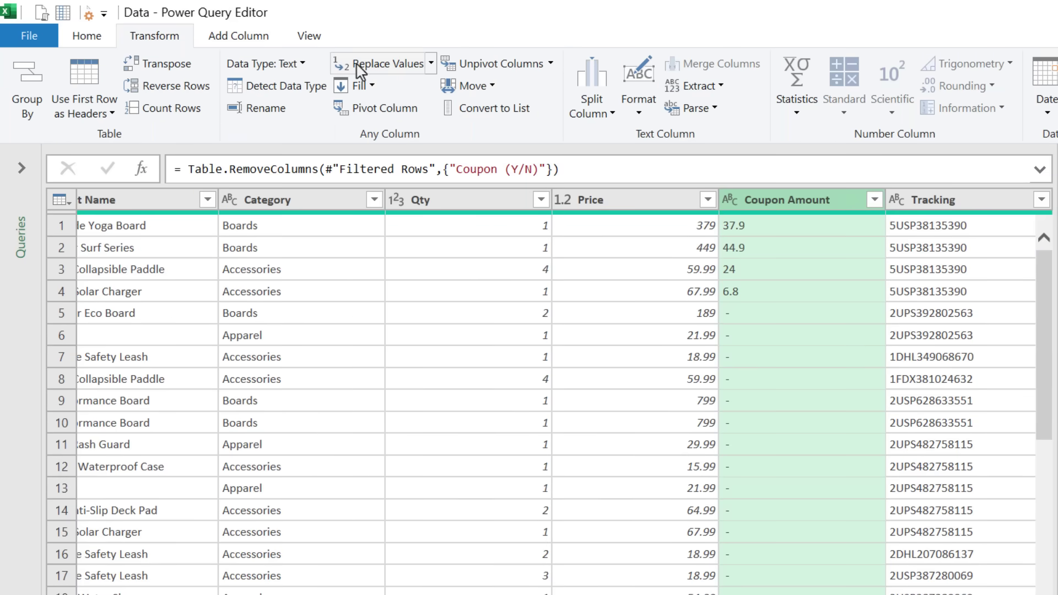
click(374, 64)
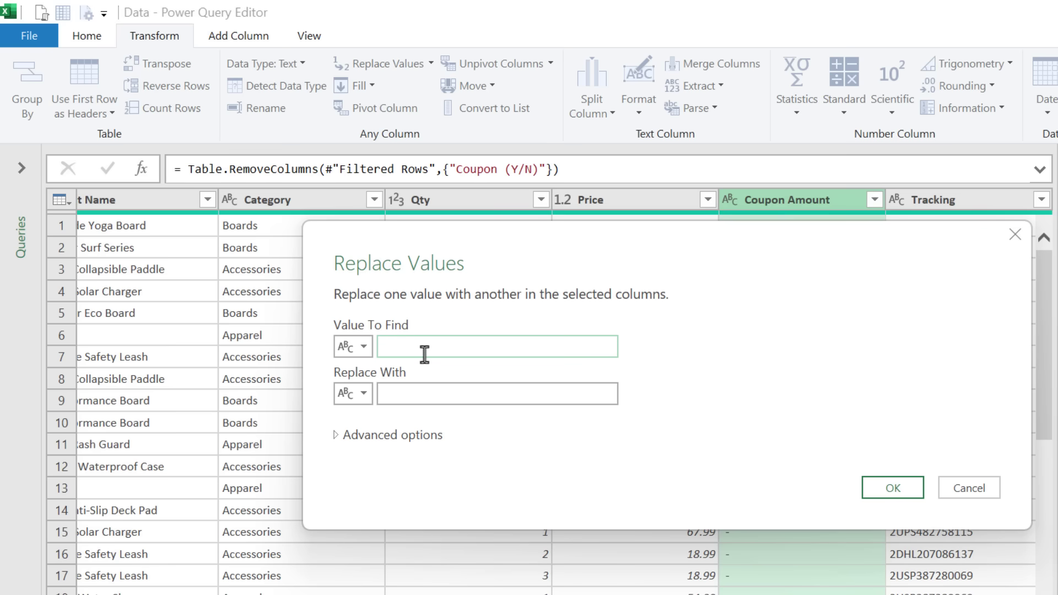
click(403, 395)
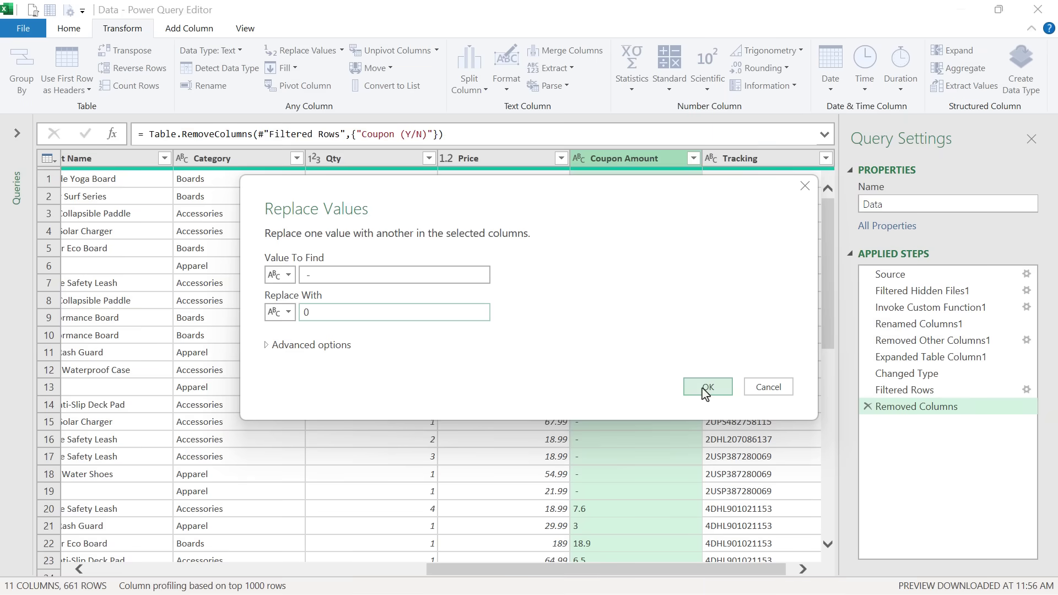
click(893, 488)
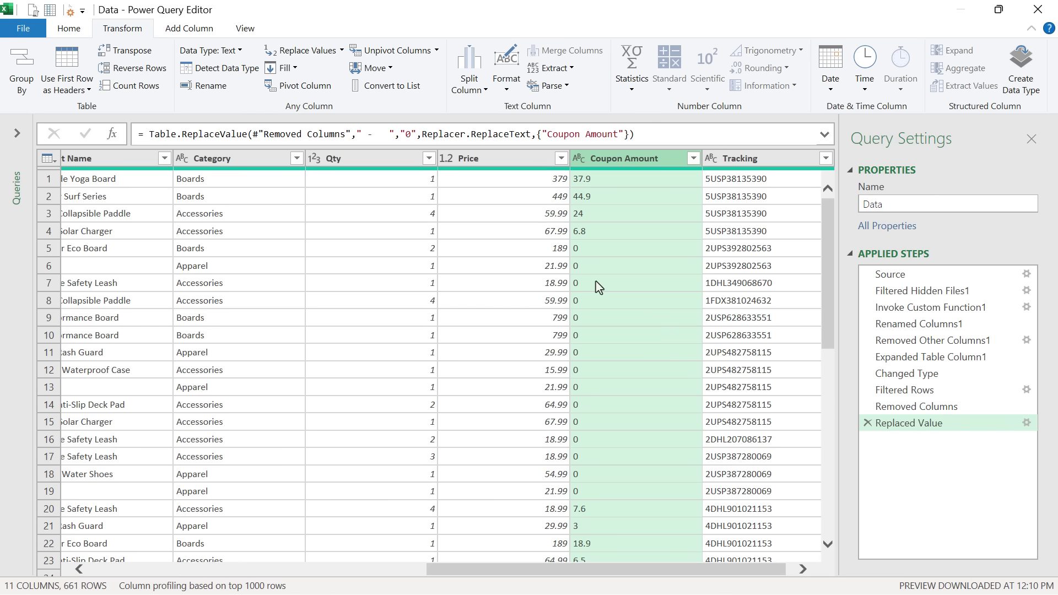
Set the Coupon Amount column's data type to Decimal Number.
click(578, 159)
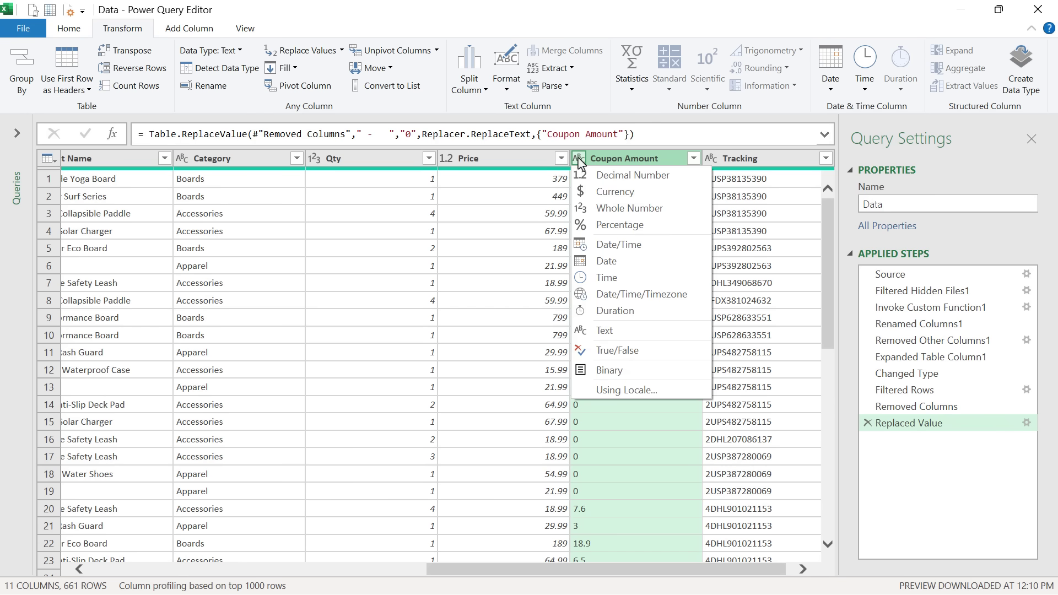
click(595, 176)
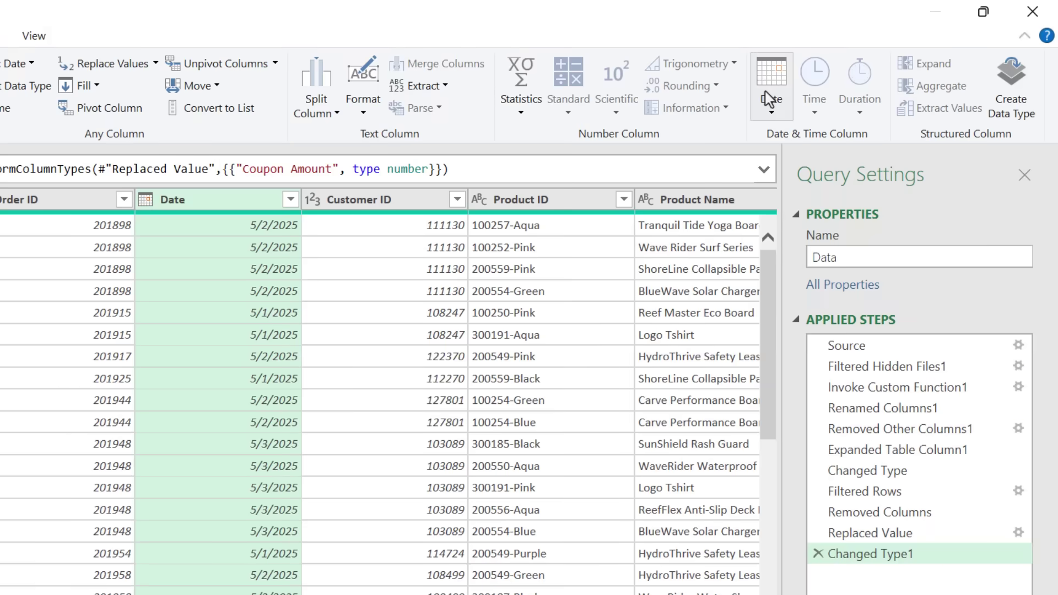
Try transforming the Date column into Week of Year, and delete the resulting Calculated Week of Year step.
click(1043, 99)
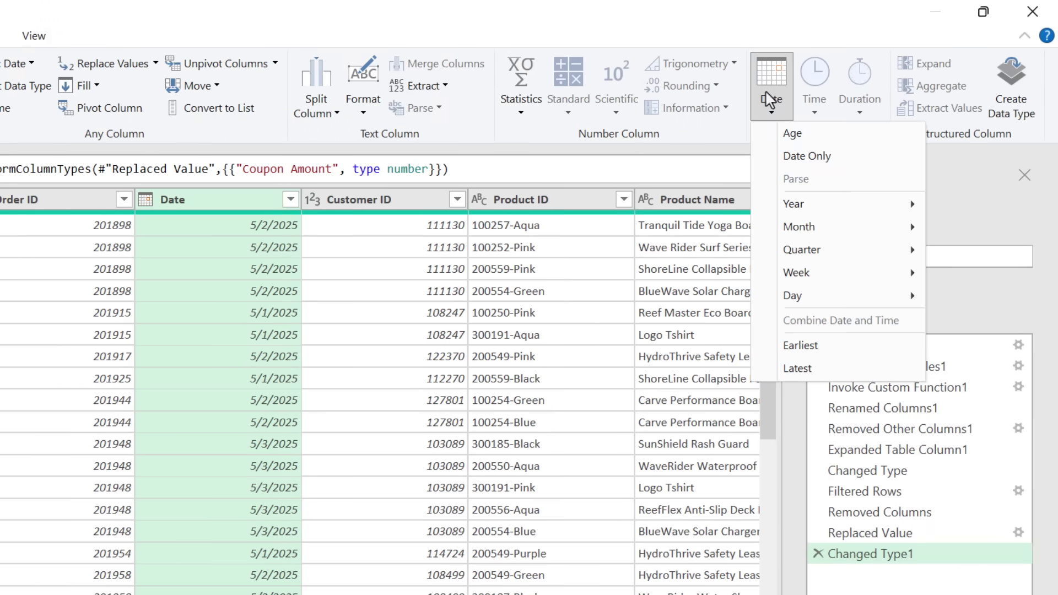
mouse_move(840, 278)
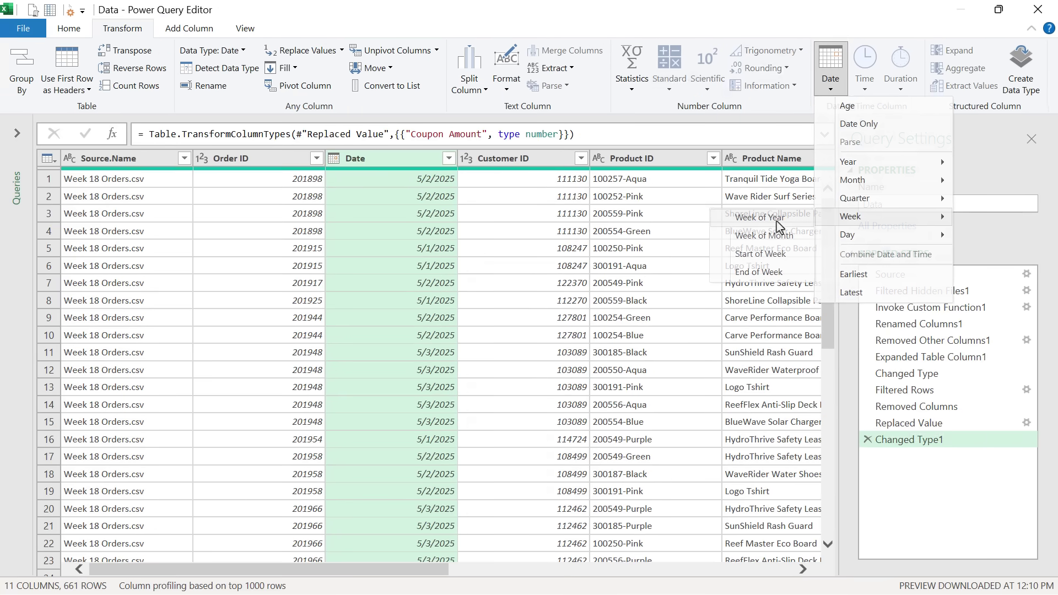
click(695, 276)
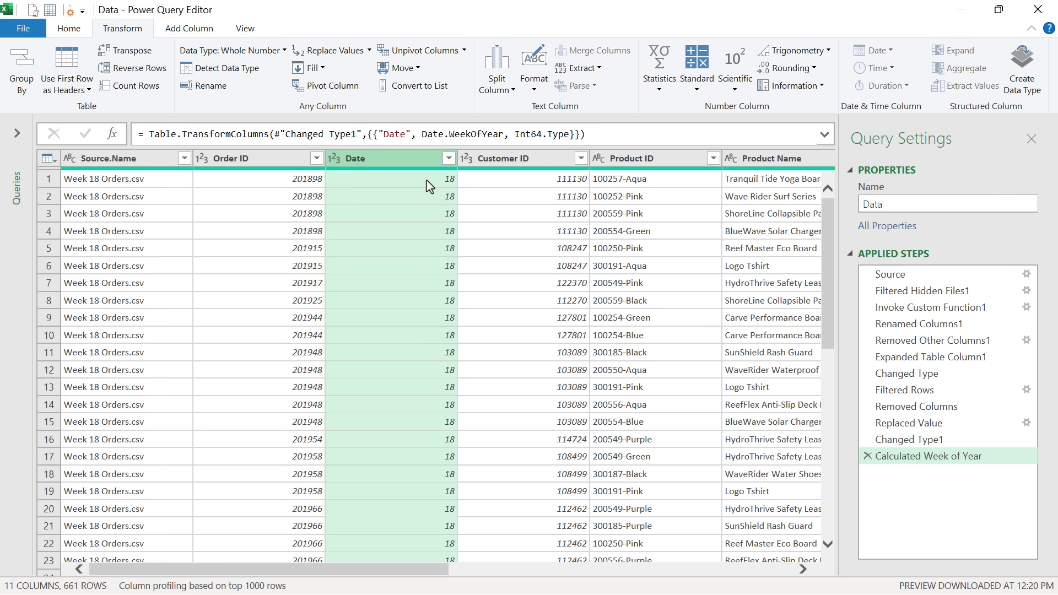
click(868, 458)
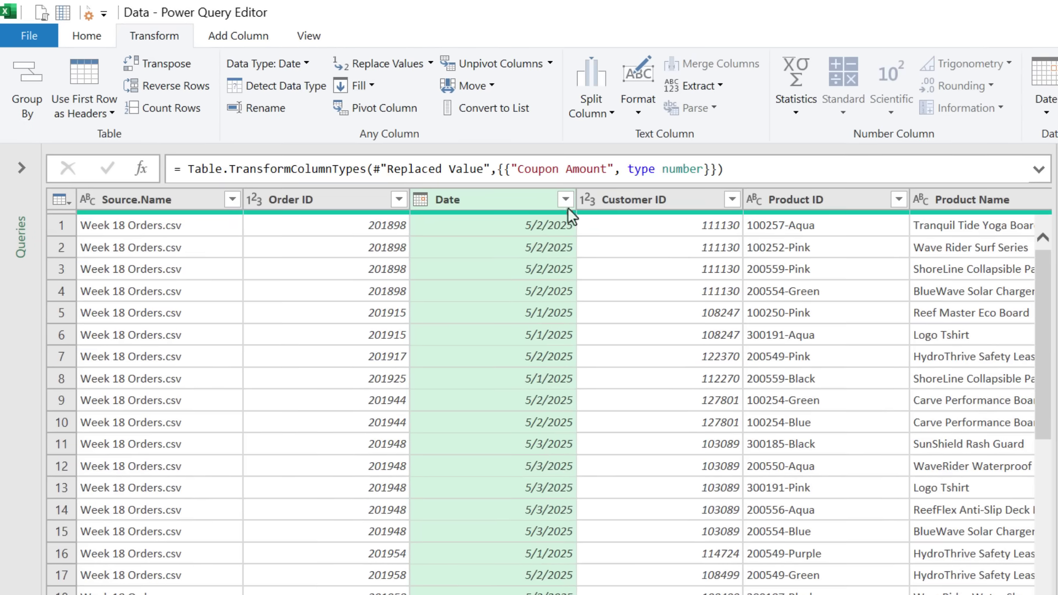
Add a new Week of Year column calculated from the Date column.
click(243, 37)
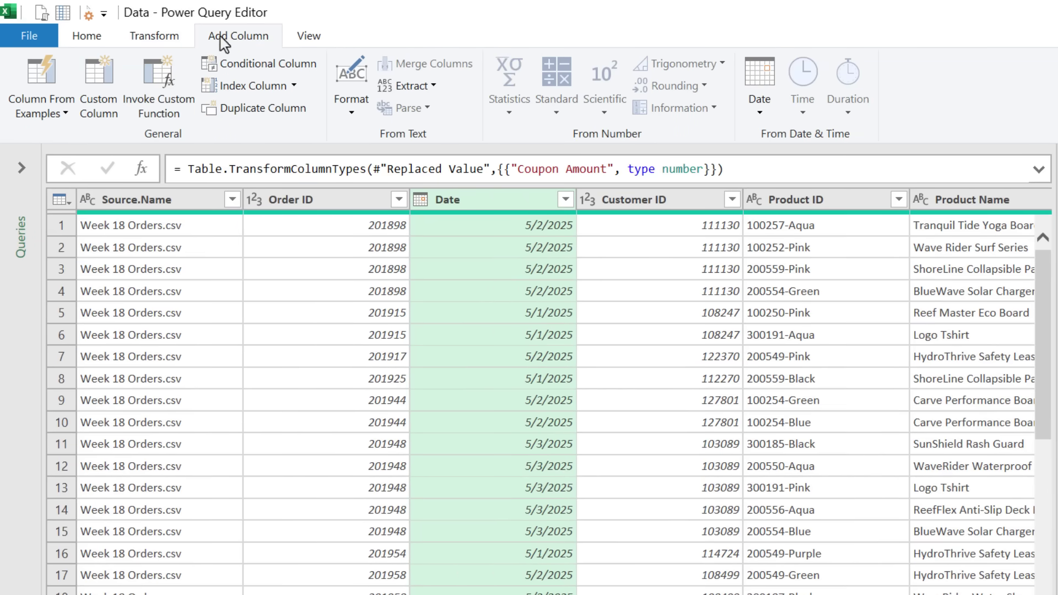
click(165, 38)
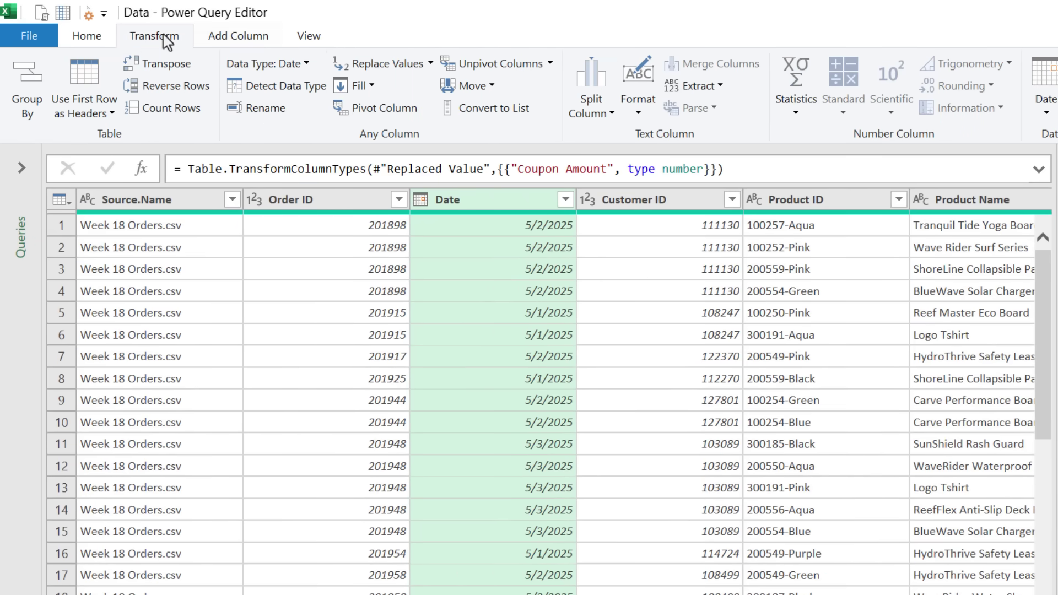
click(222, 38)
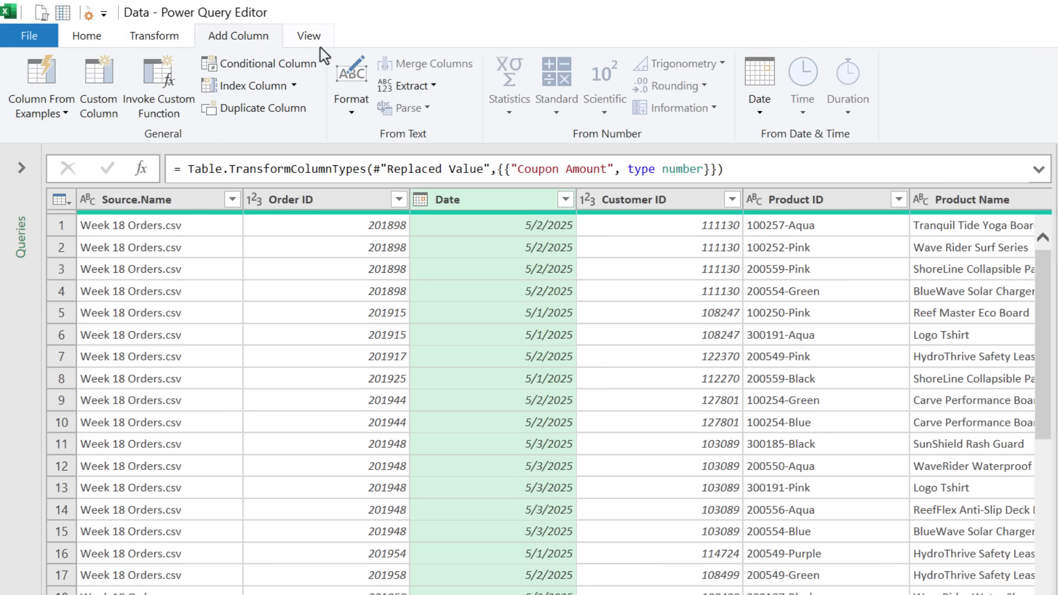
click(756, 102)
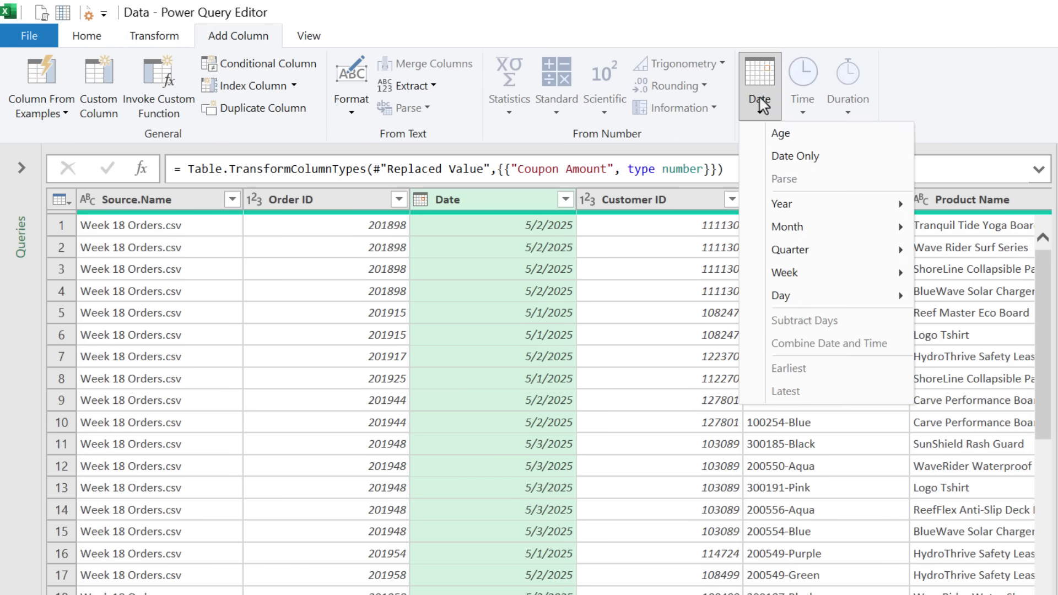
mouse_move(804, 272)
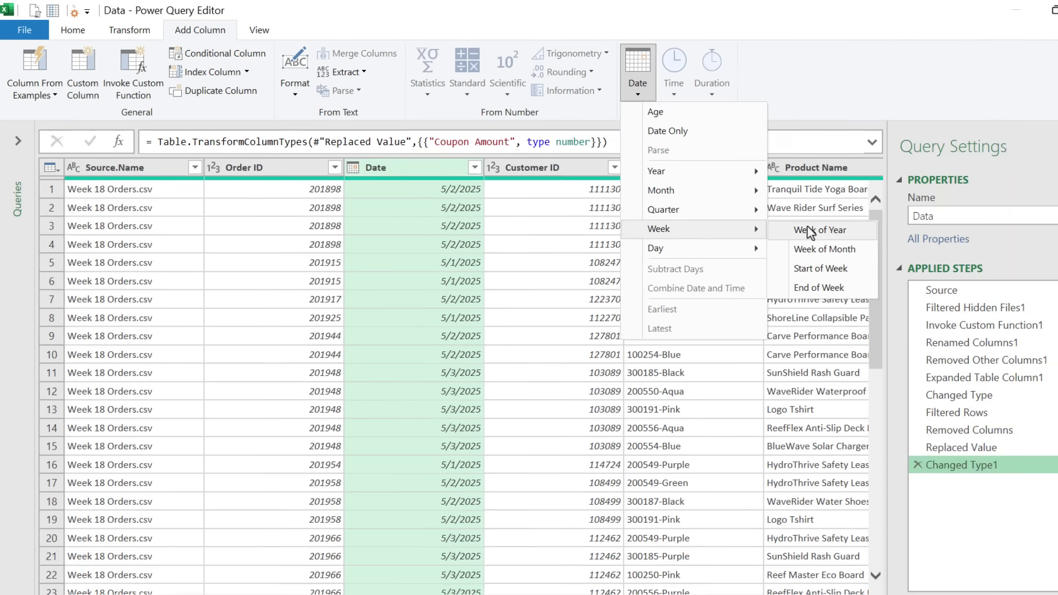
click(810, 232)
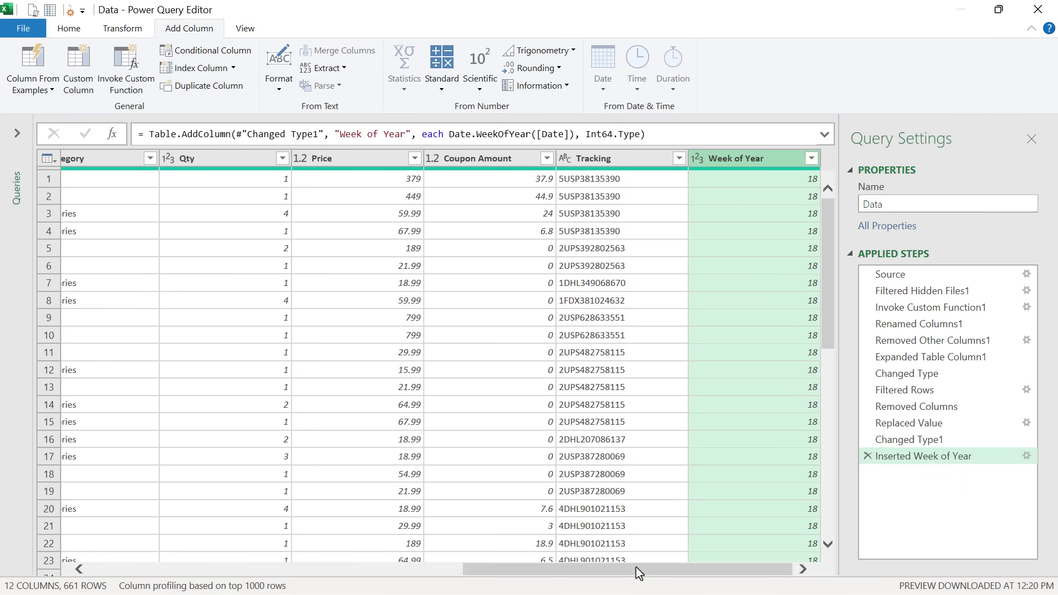
drag(636, 568, 281, 573)
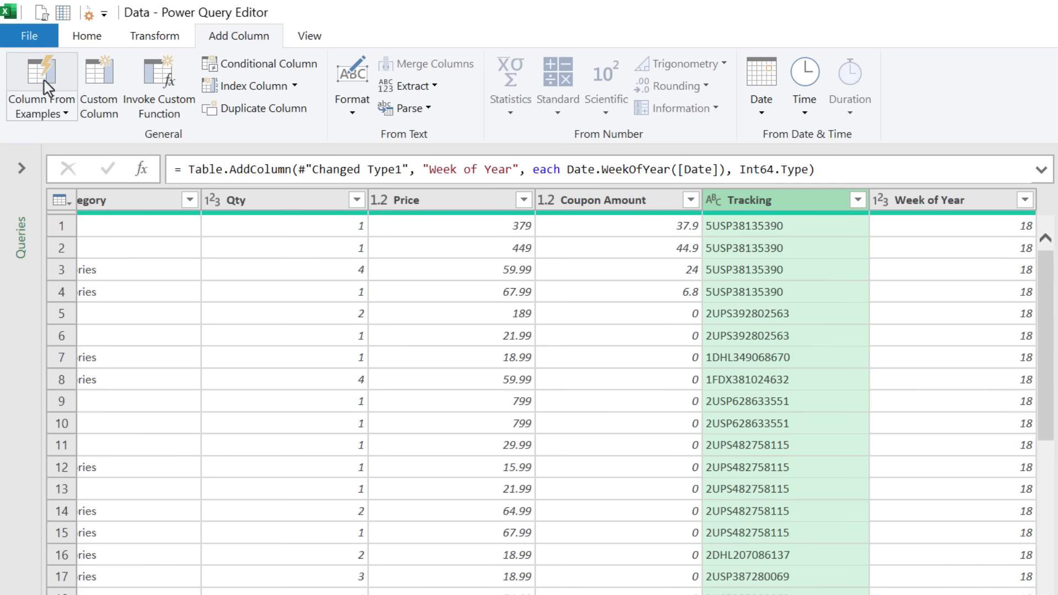
Start a column from examples based on the selected Tracking column, giving USP as the example for row 1.
click(39, 110)
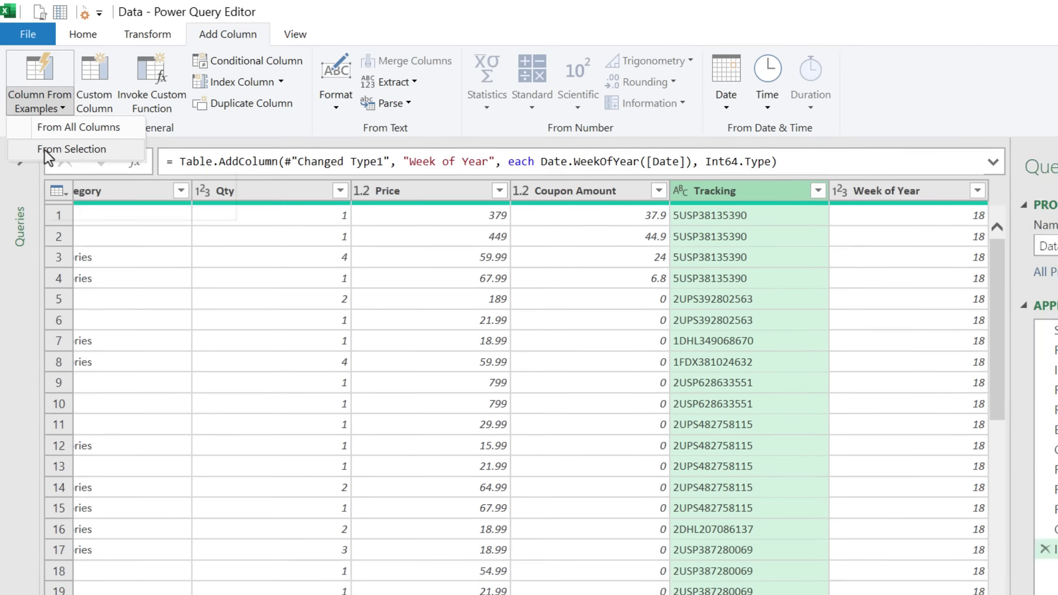
click(44, 150)
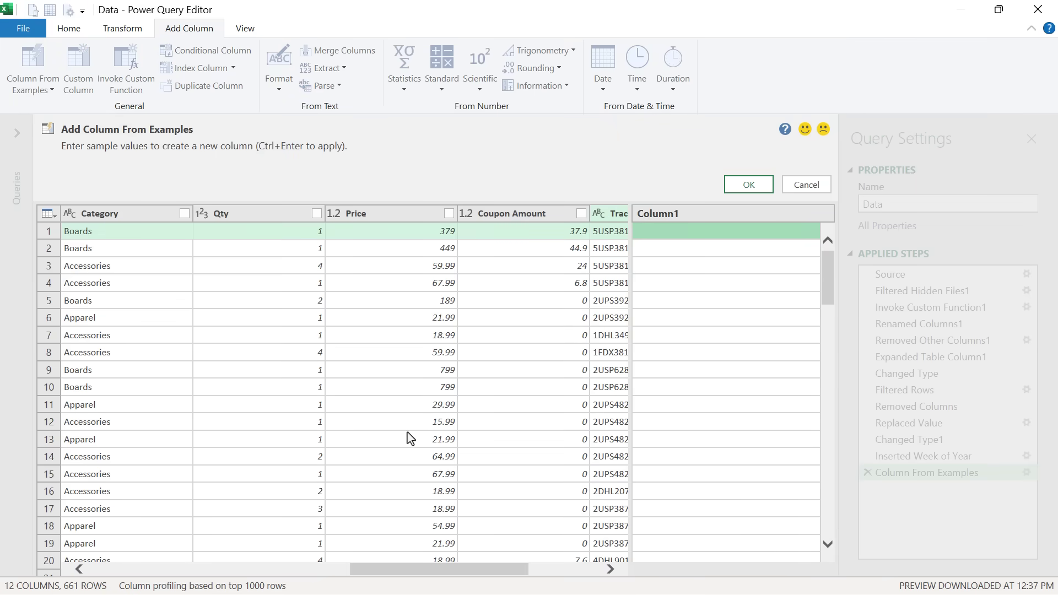
drag(435, 568, 540, 583)
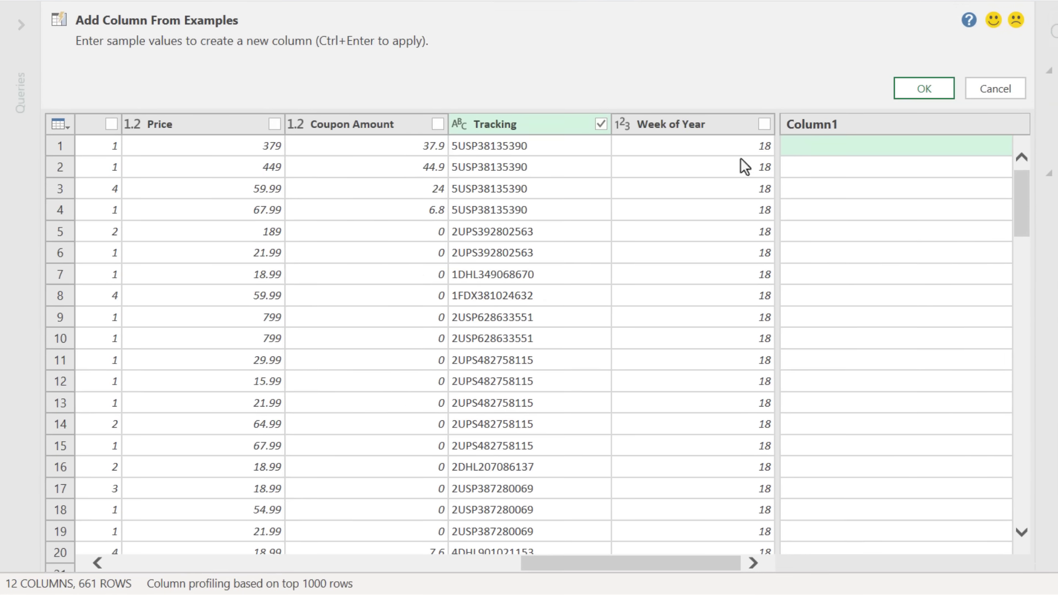
click(798, 147)
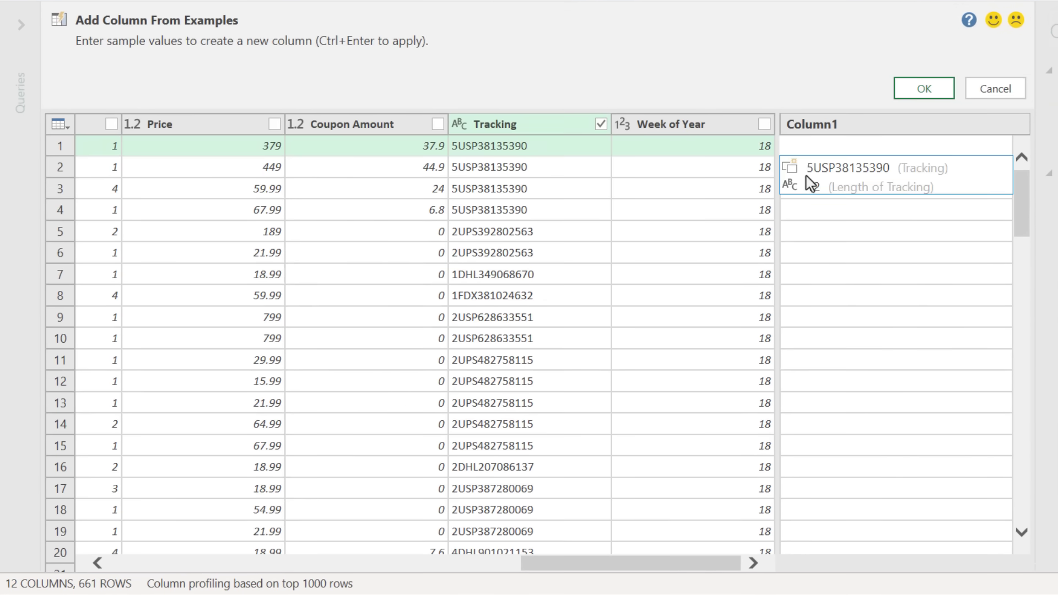
text(USP)
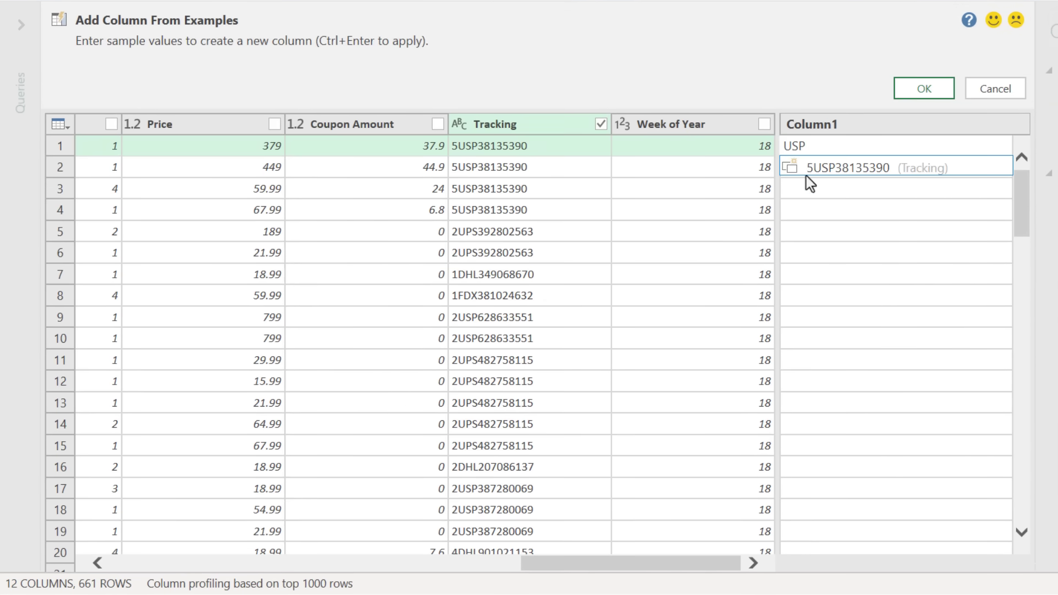
key(Return)
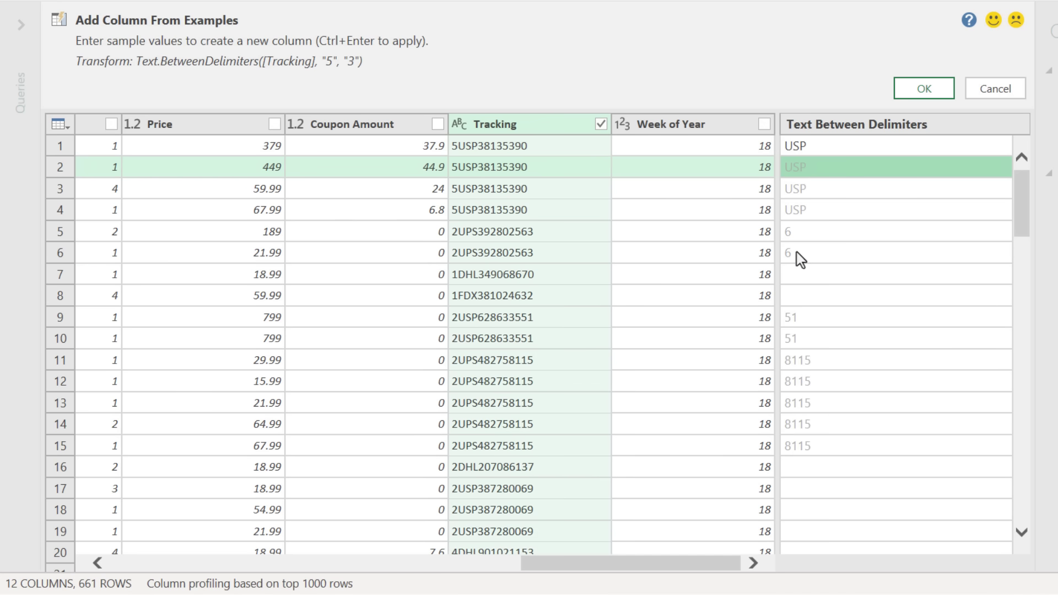
Give DHL as the example for row 7, check the suggested carrier codes further down, and create the column.
click(799, 276)
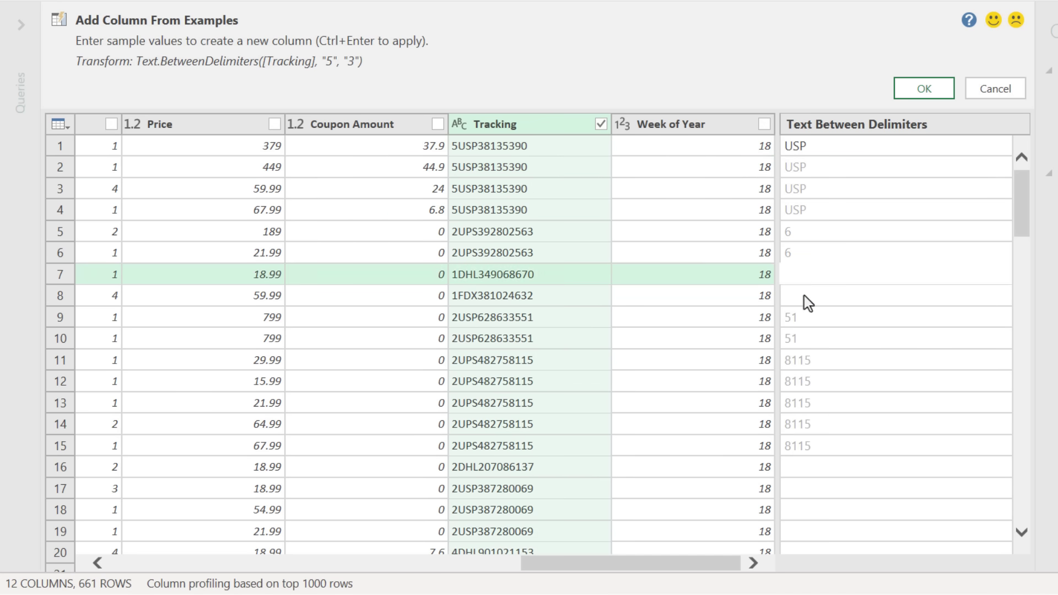
key(Return)
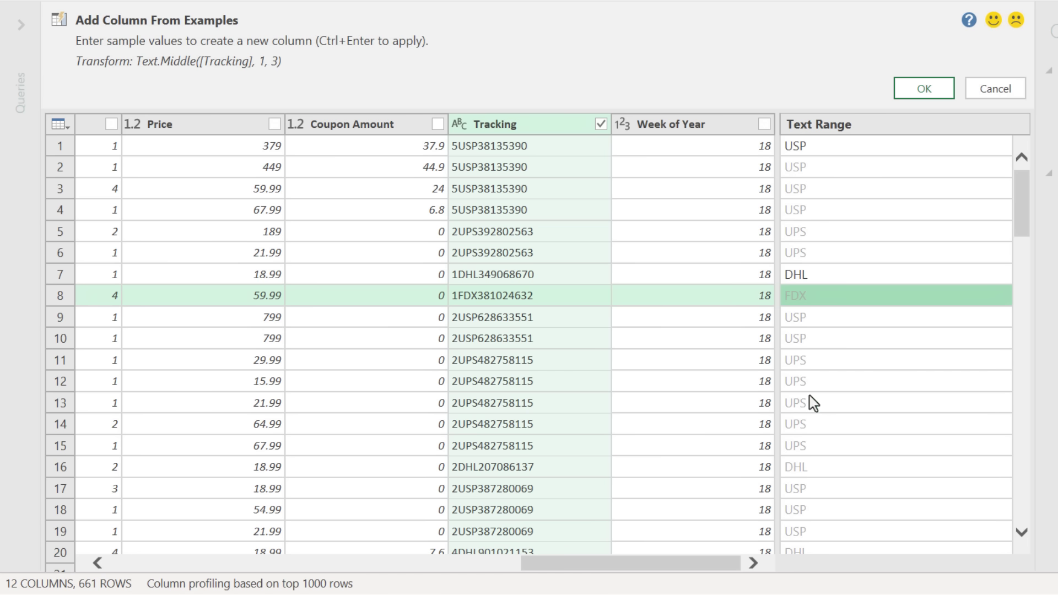
scroll(807, 415, down, 7)
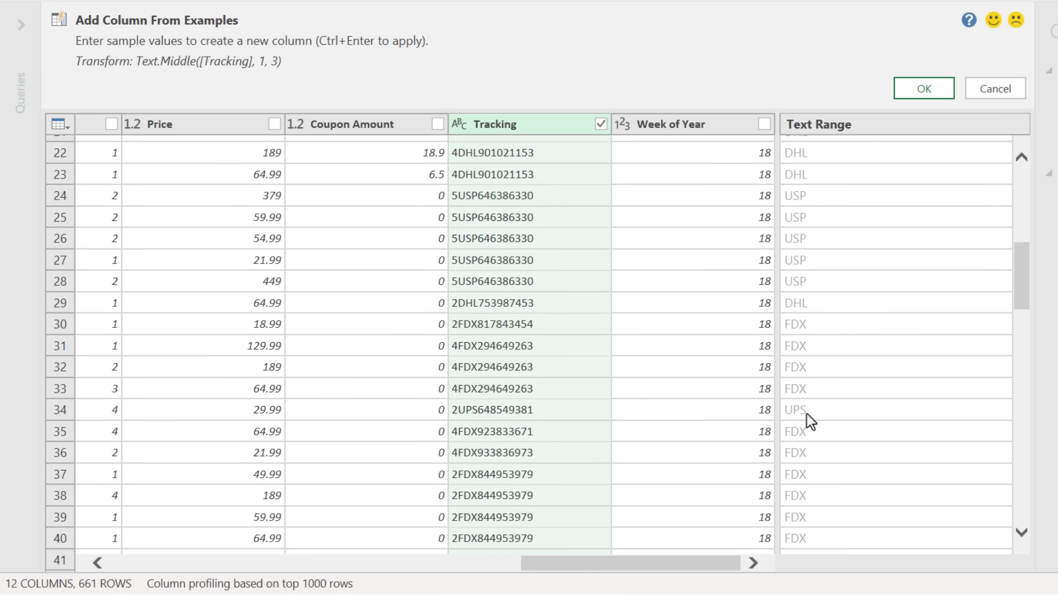
scroll(807, 414, down, 3)
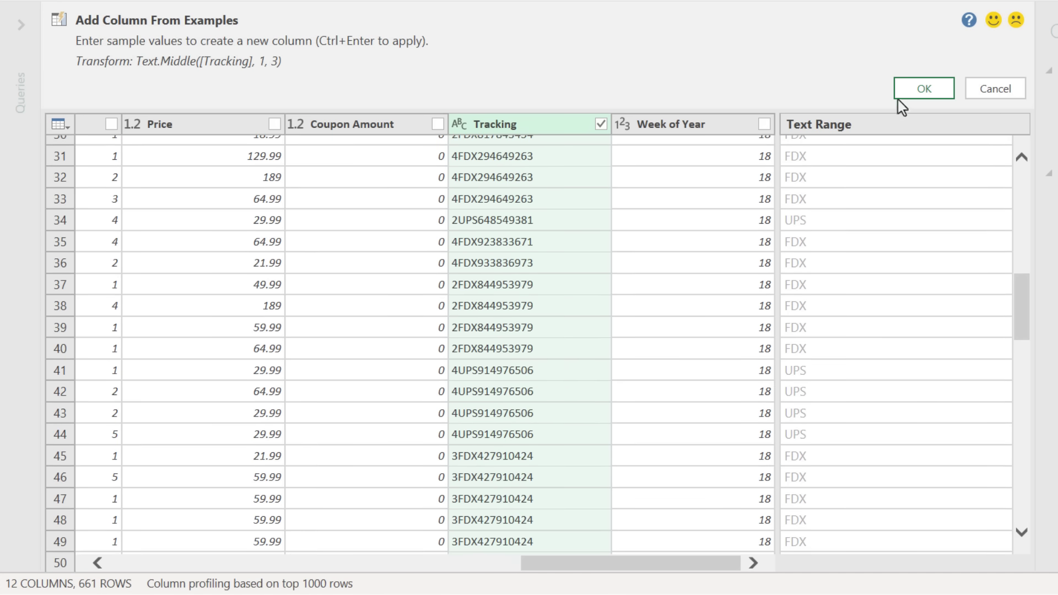
click(917, 89)
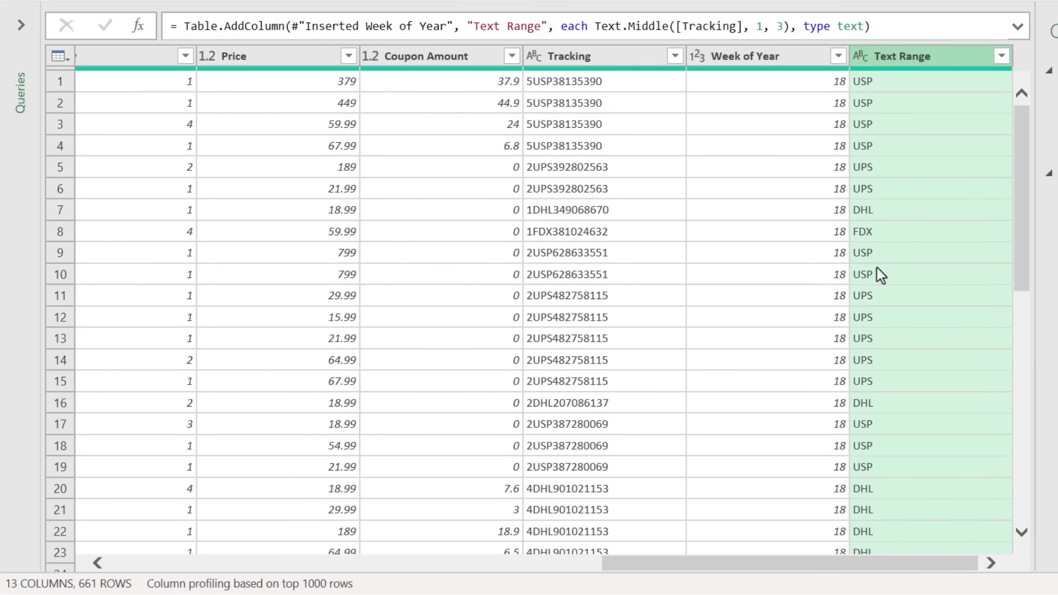
Rename the Text Range column to Carrier.
double_click(893, 58)
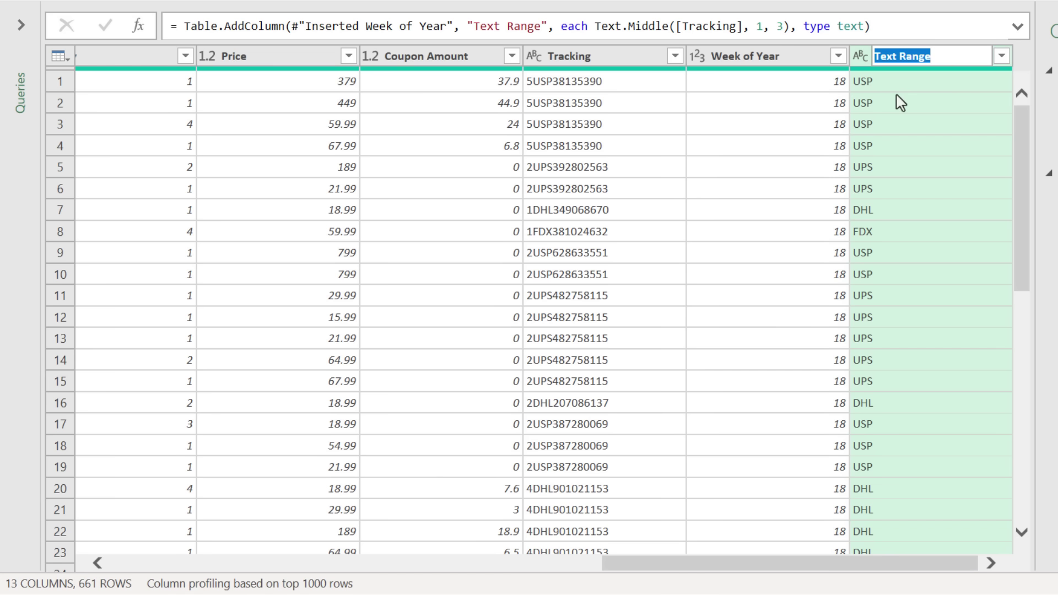
text(Carrier)
key(Return)
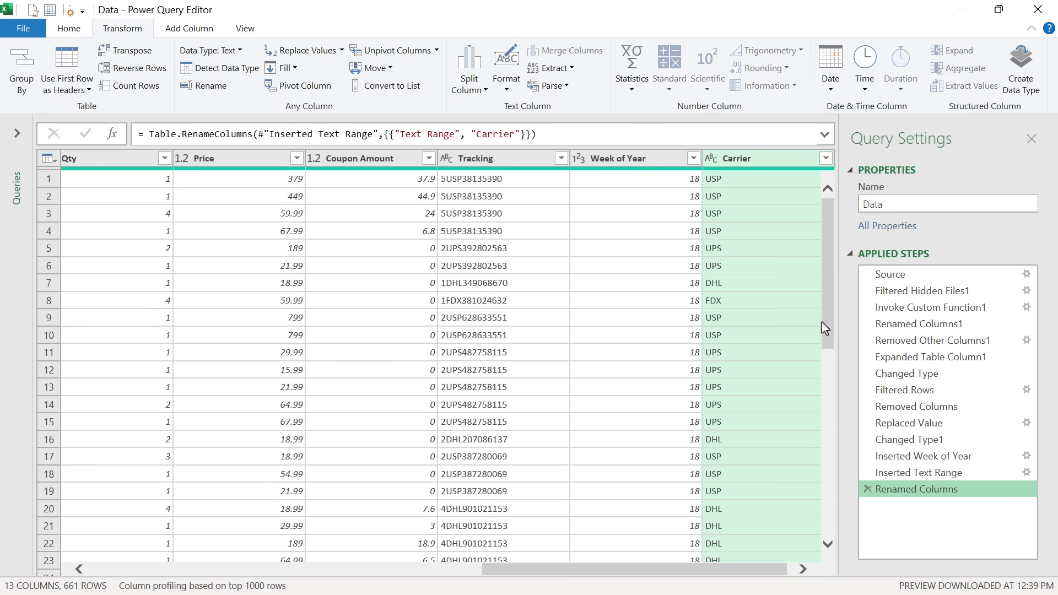
Examine the Text.Middle formula of the Inserted Text Range step and the query's full M code in the Advanced Editor.
click(910, 474)
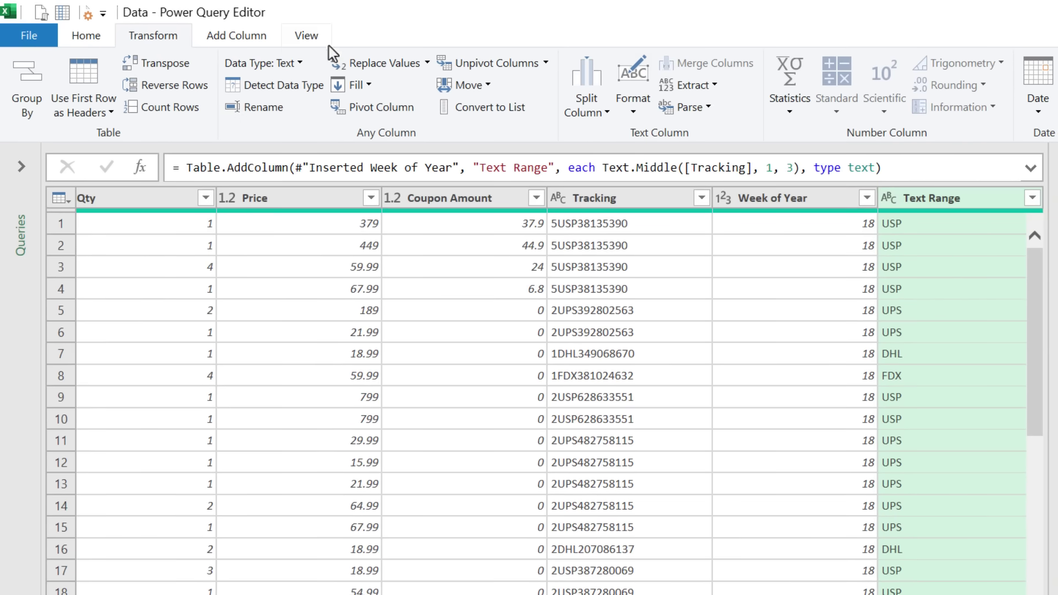
click(308, 36)
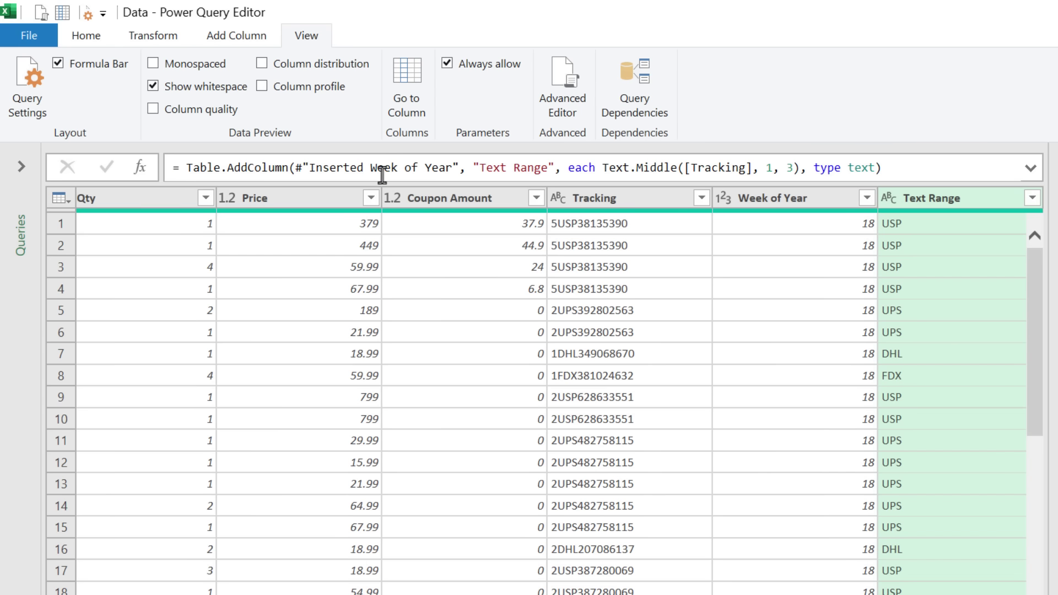
drag(601, 168, 682, 168)
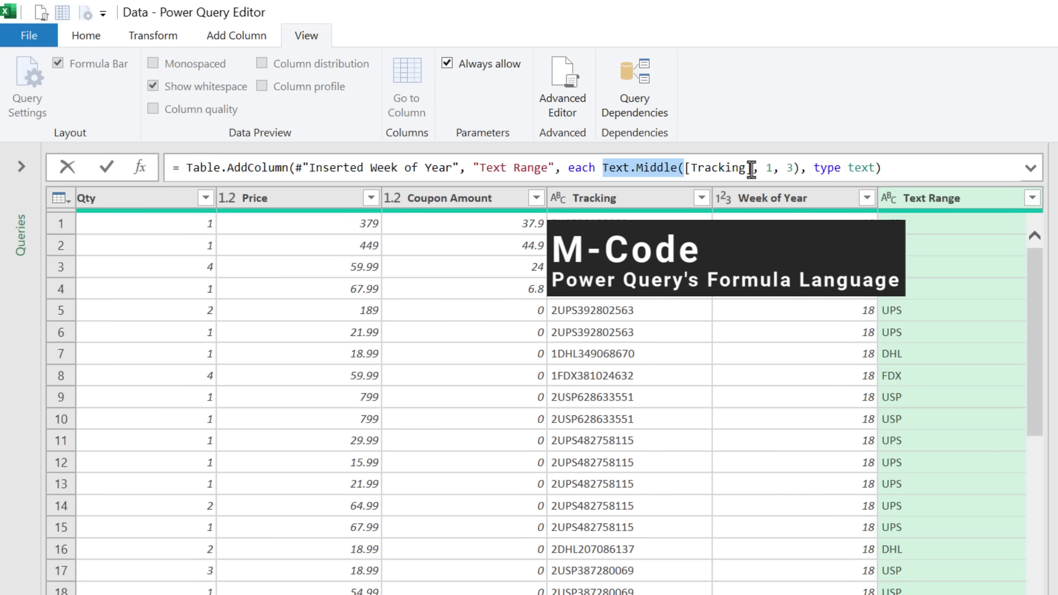
click(790, 168)
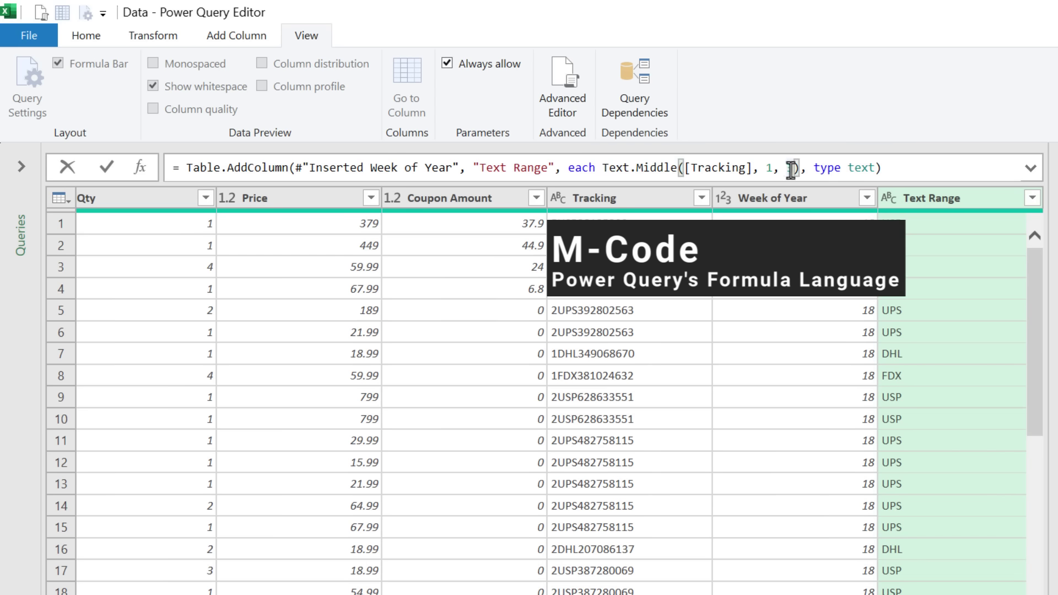
text(3)
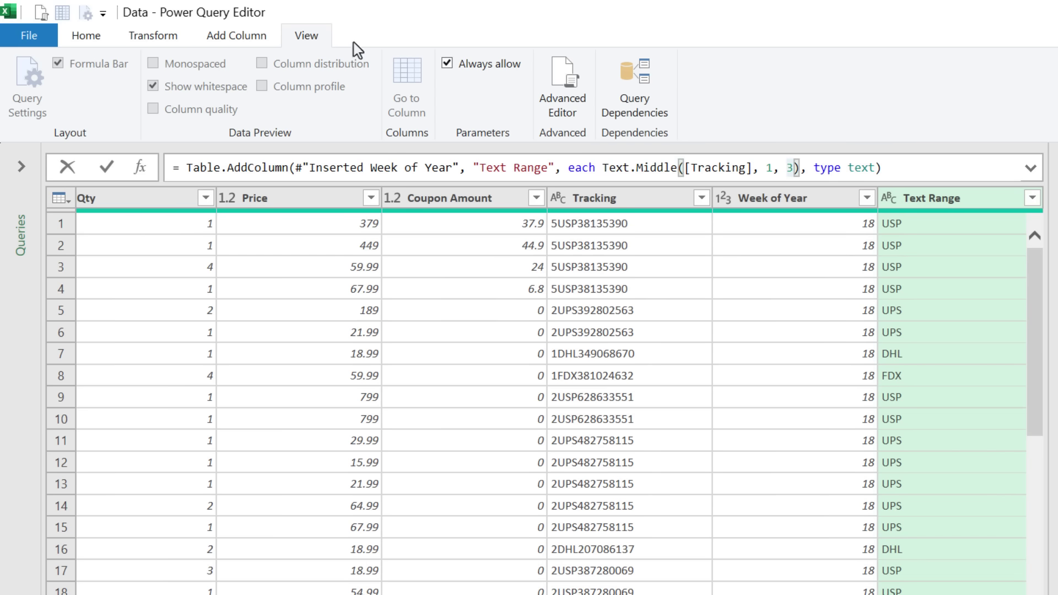
click(557, 81)
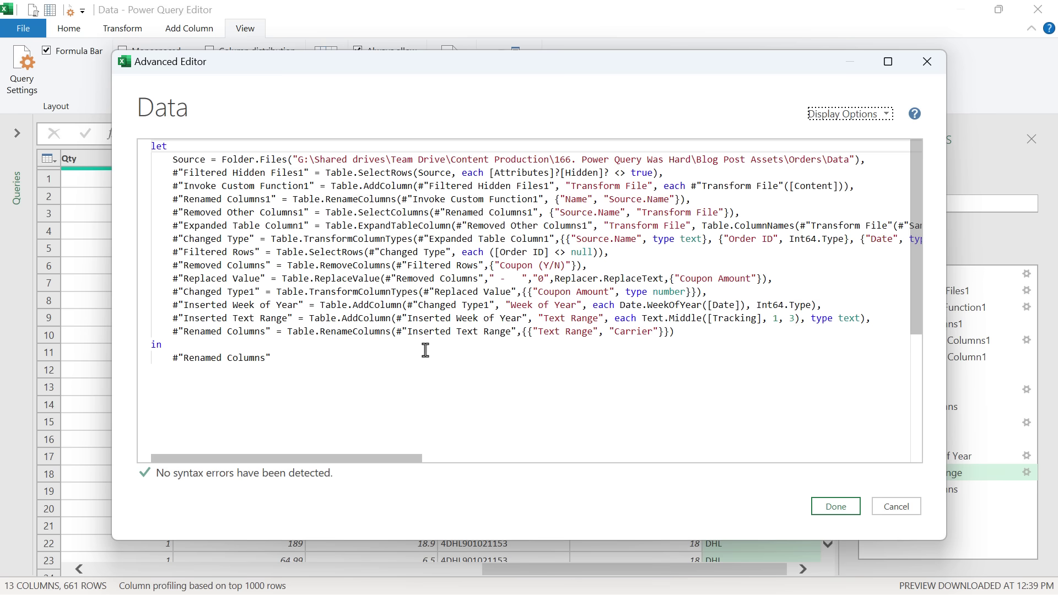
click(893, 507)
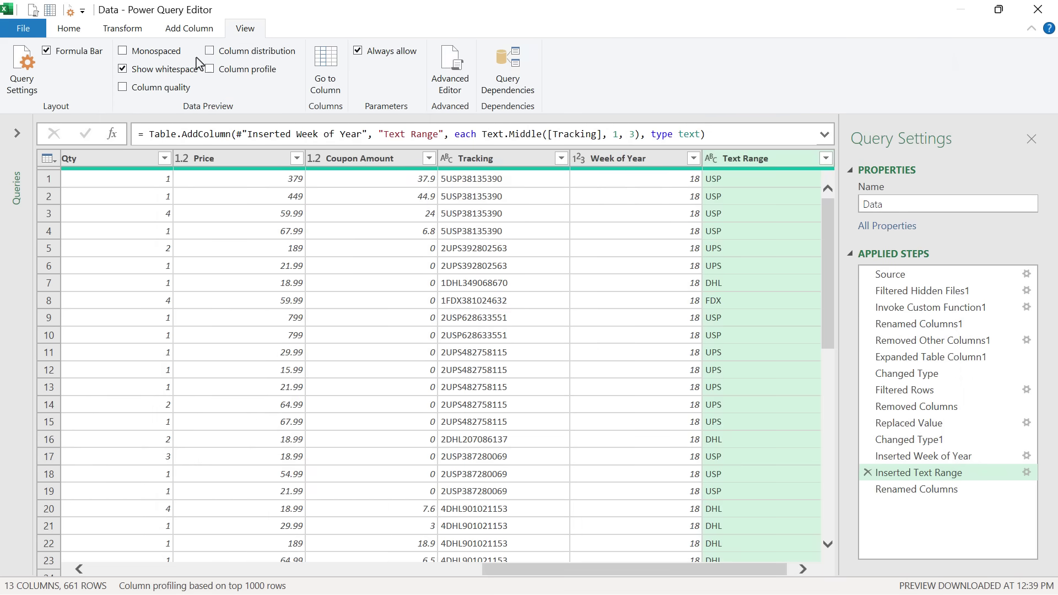
click(123, 32)
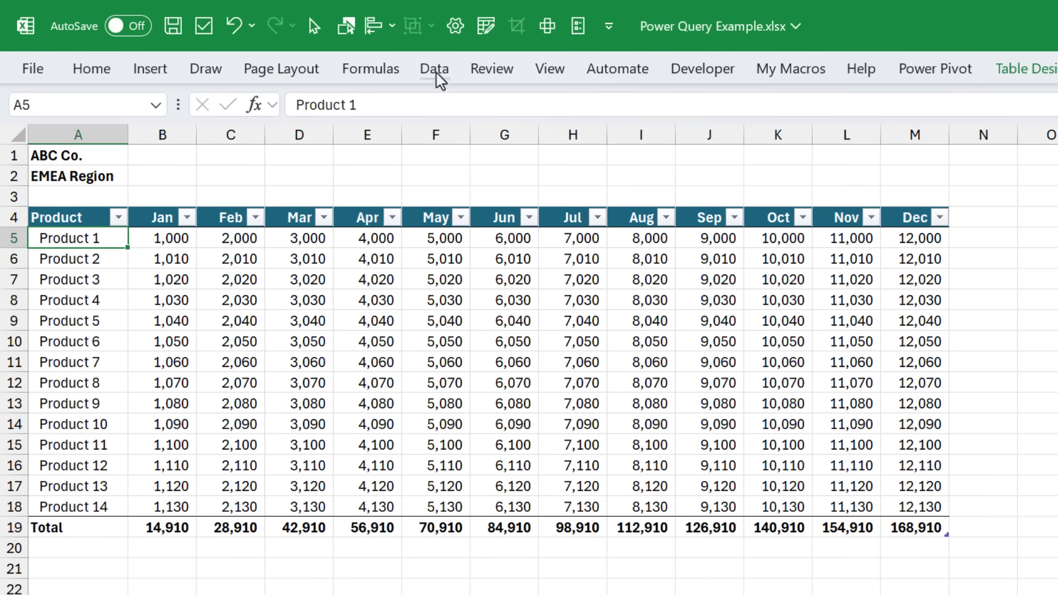
Load the monthly product report table from the Excel worksheet into Power Query and unpivot all columns except Product.
click(435, 69)
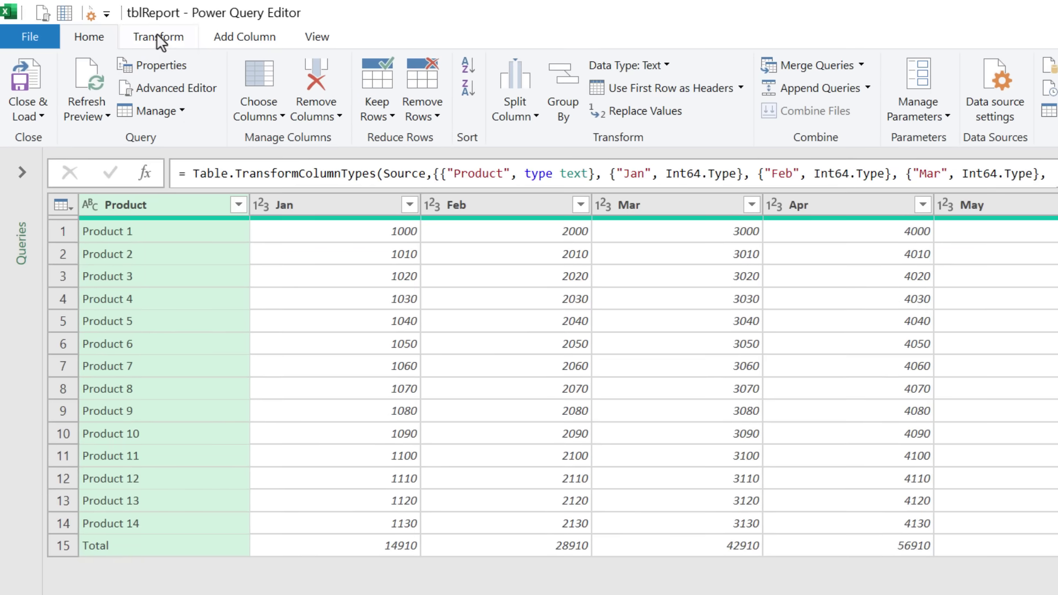
click(159, 40)
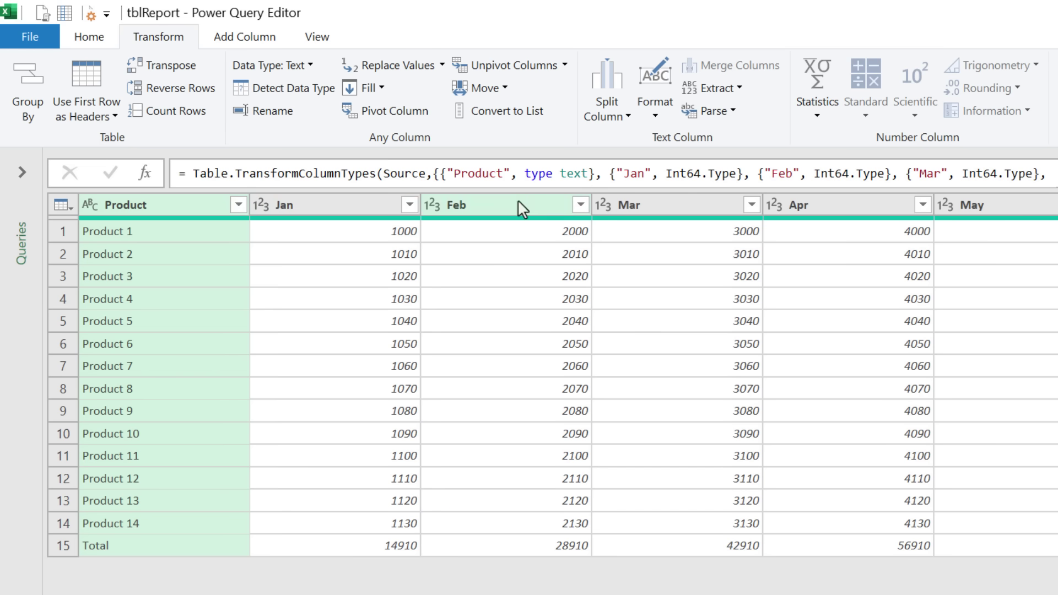
click(565, 66)
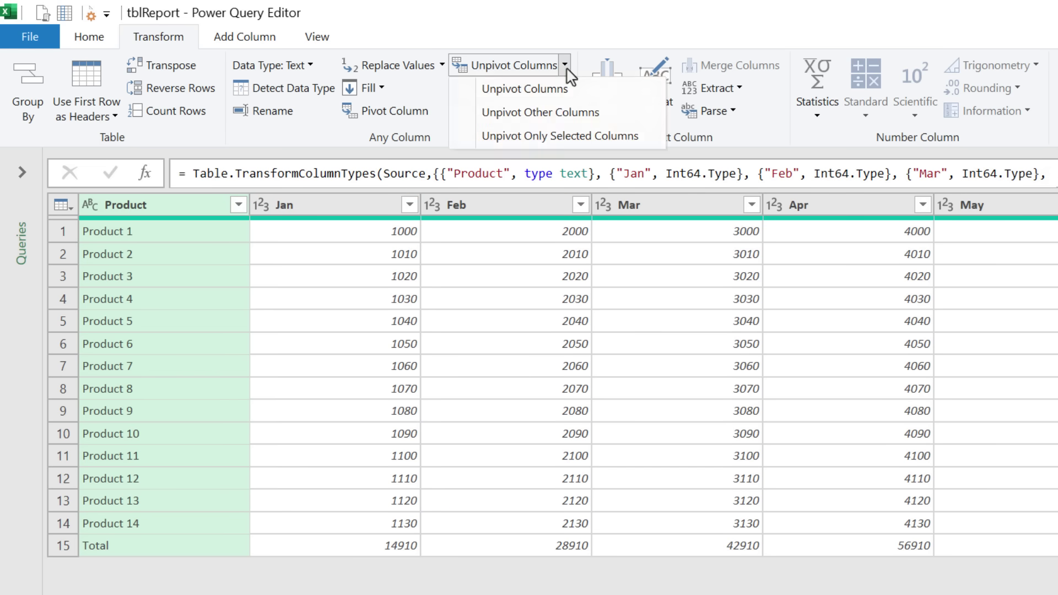
click(487, 113)
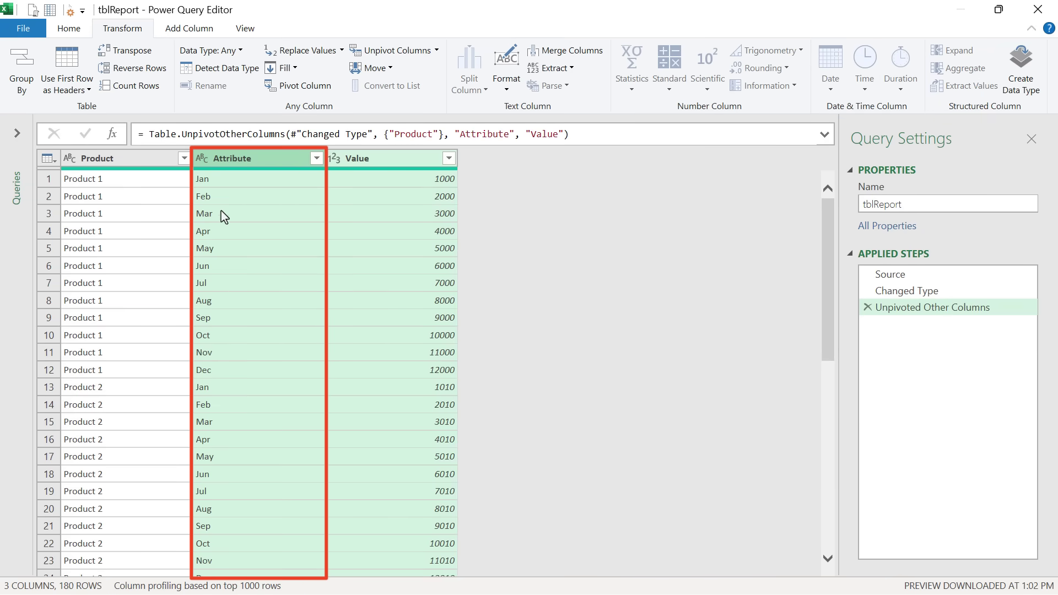
Rename the Attribute column to Month and compare the reshaped table with its layout at the Changed Type step.
double_click(224, 161)
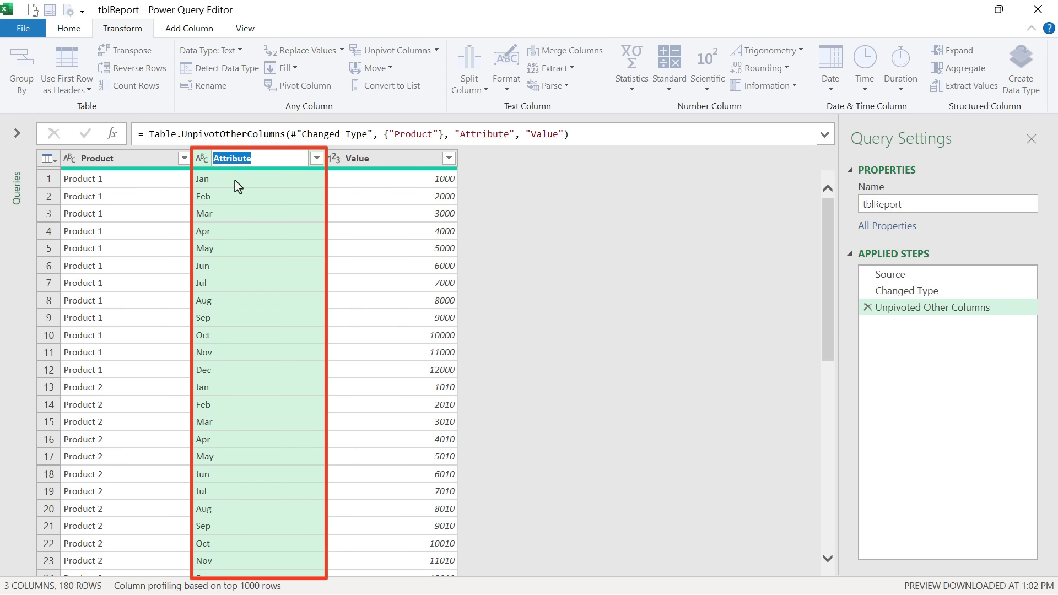
text(Month)
key(Return)
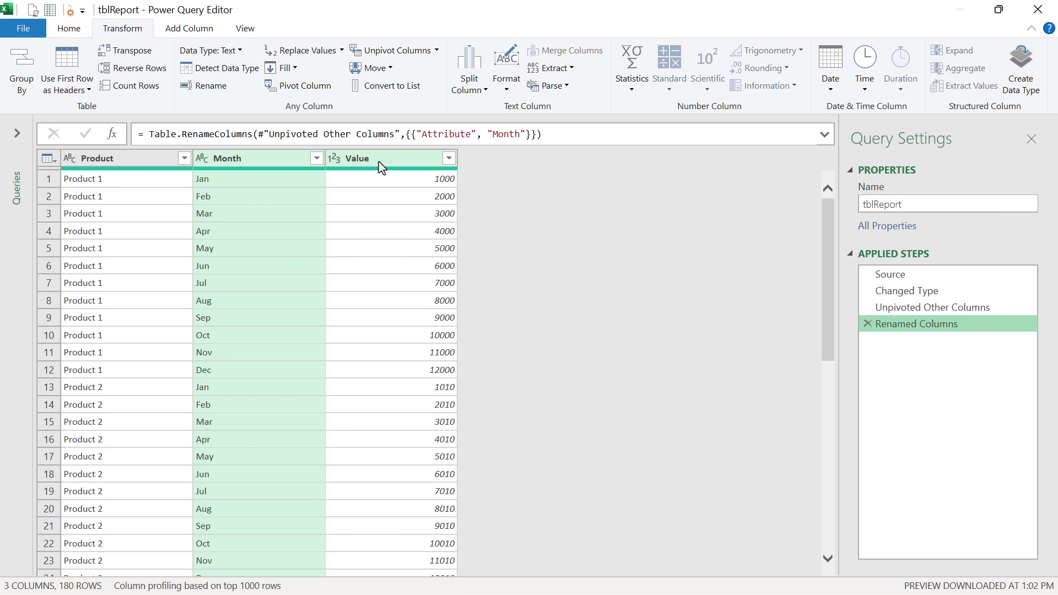
click(889, 291)
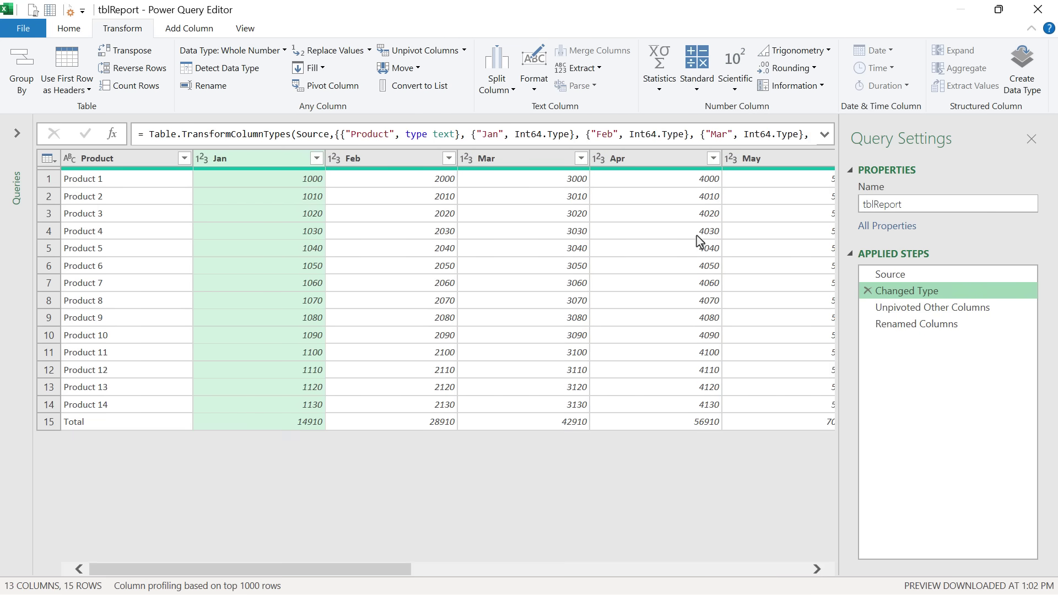
click(892, 324)
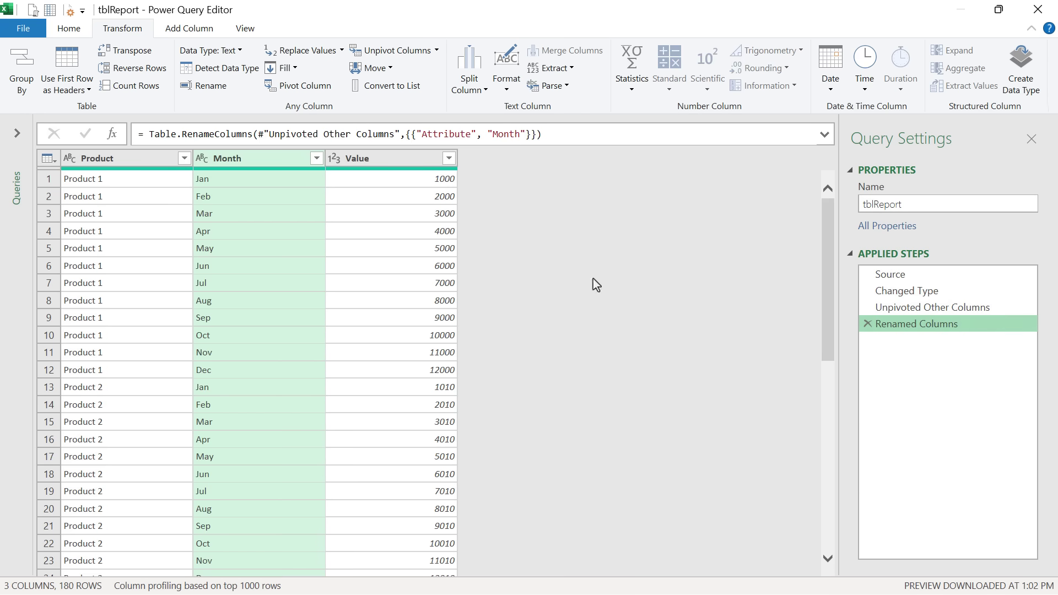